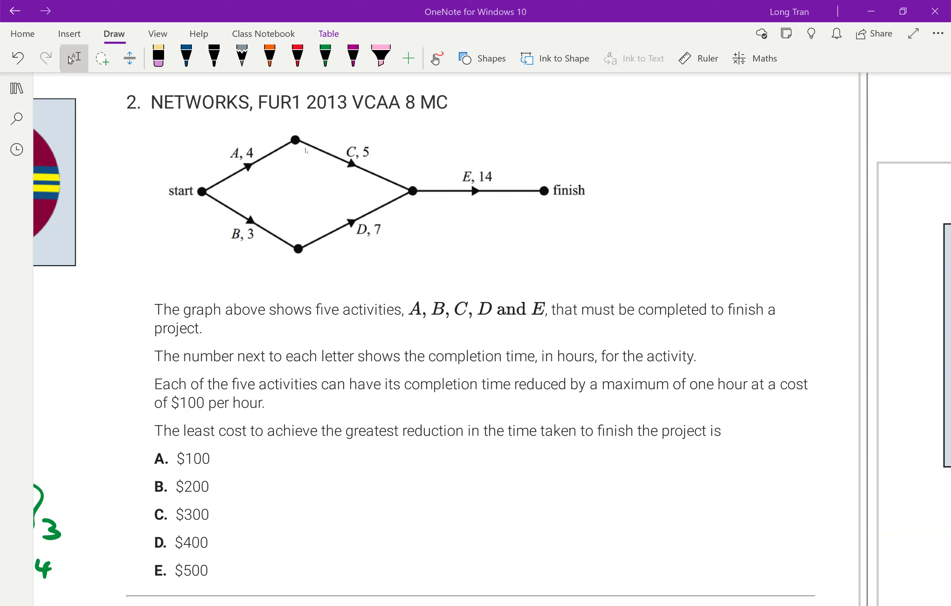
Change the highlighter pen colour from pink to yellow.
click(381, 58)
click(381, 59)
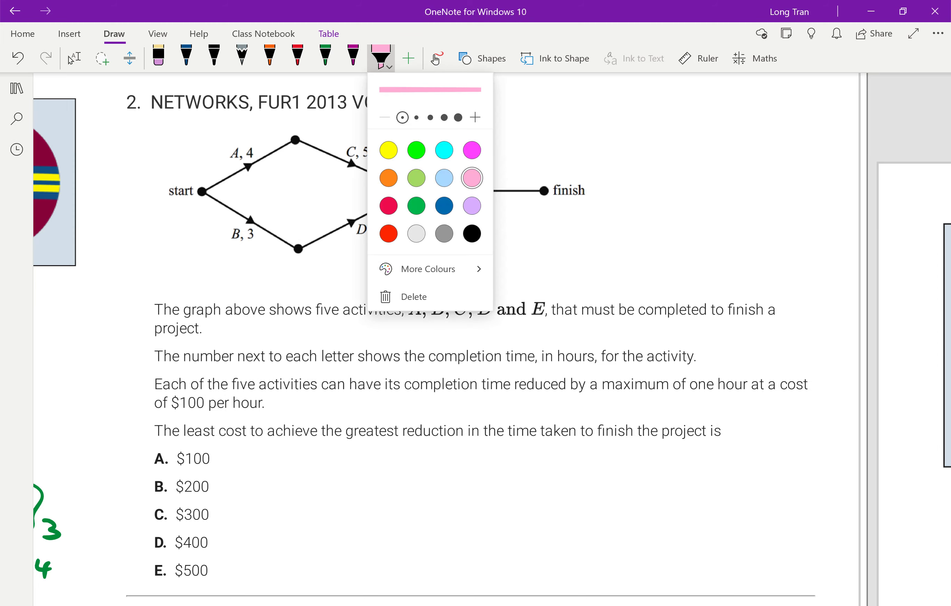
click(388, 150)
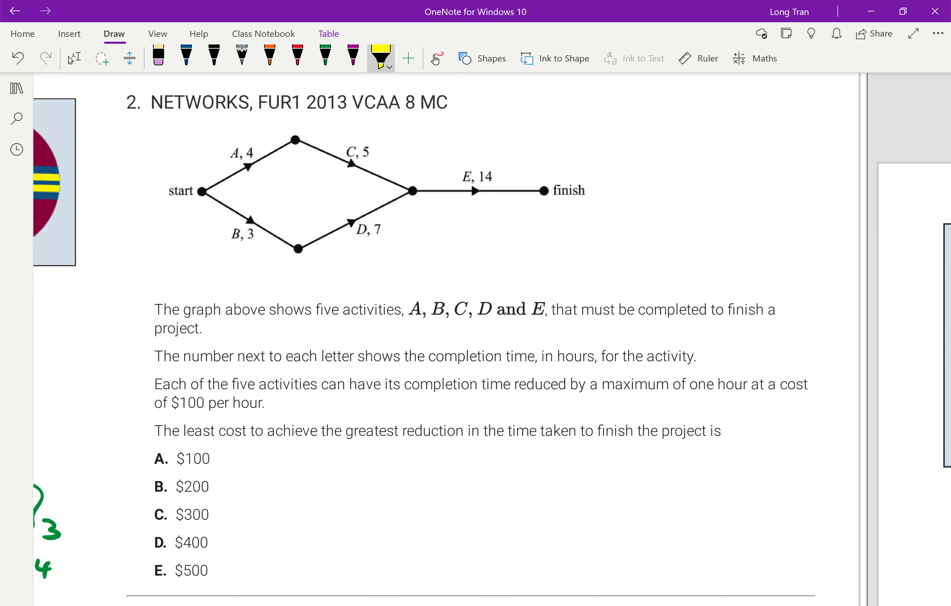
Pan left to Question 1 and back to Question 2's network.
scroll(491, 340, left, 10)
scroll(491, 339, left, 6)
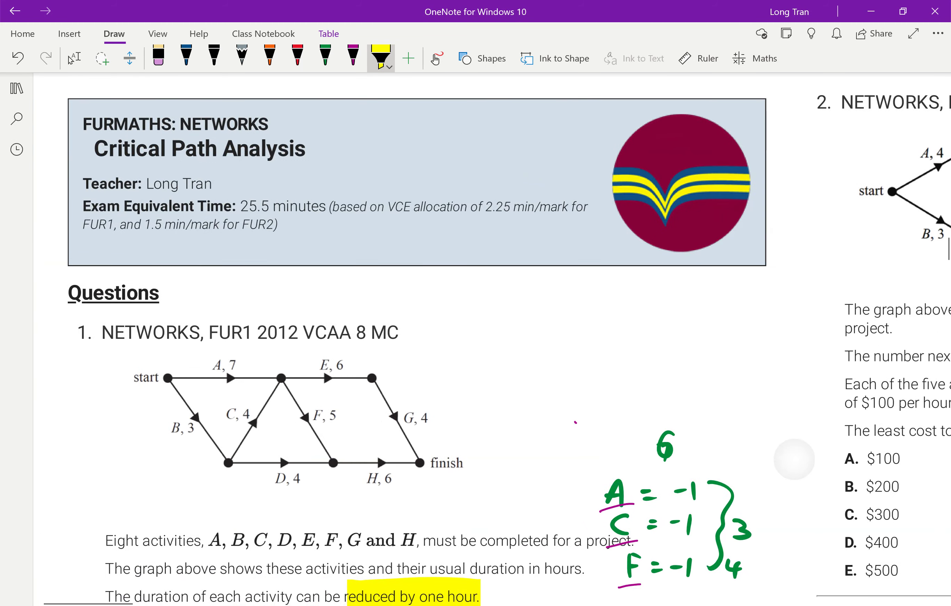
scroll(492, 340, right, 2)
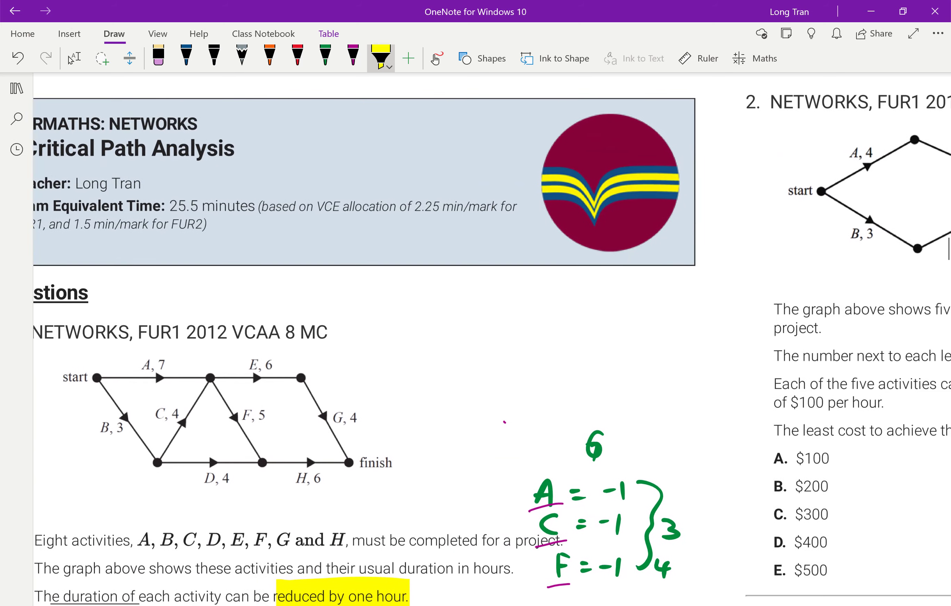
click(74, 59)
scroll(492, 340, right, 15)
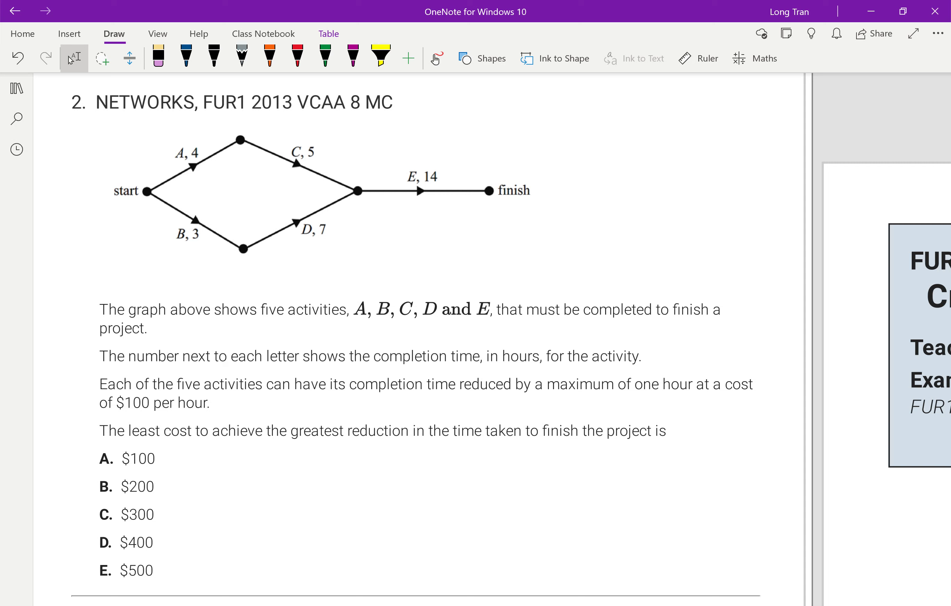
Highlight 'in hours', 'maximum of one hour', '$100 per hour', 'least cost' and 'greatest reduction' in yellow.
click(381, 56)
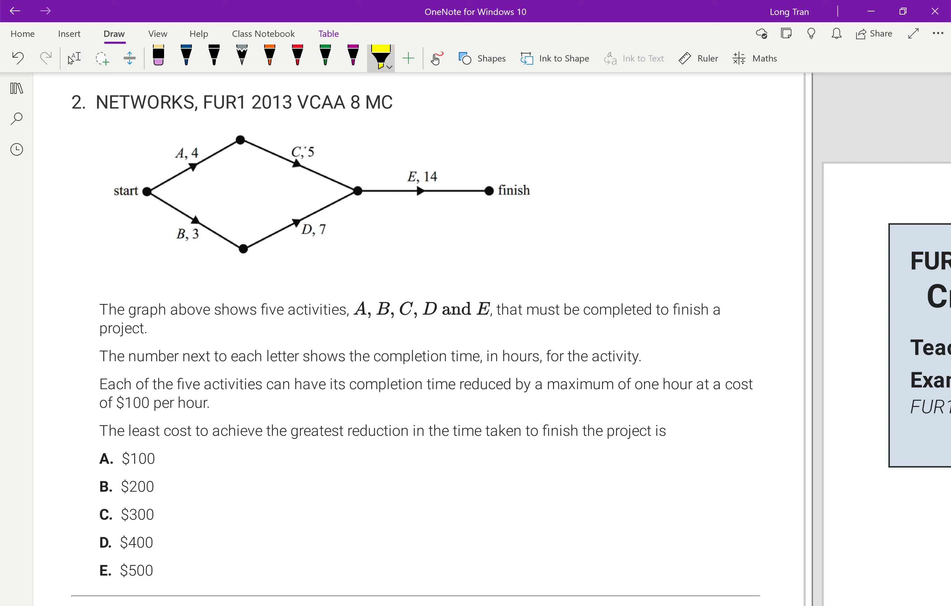
drag(486, 356, 537, 356)
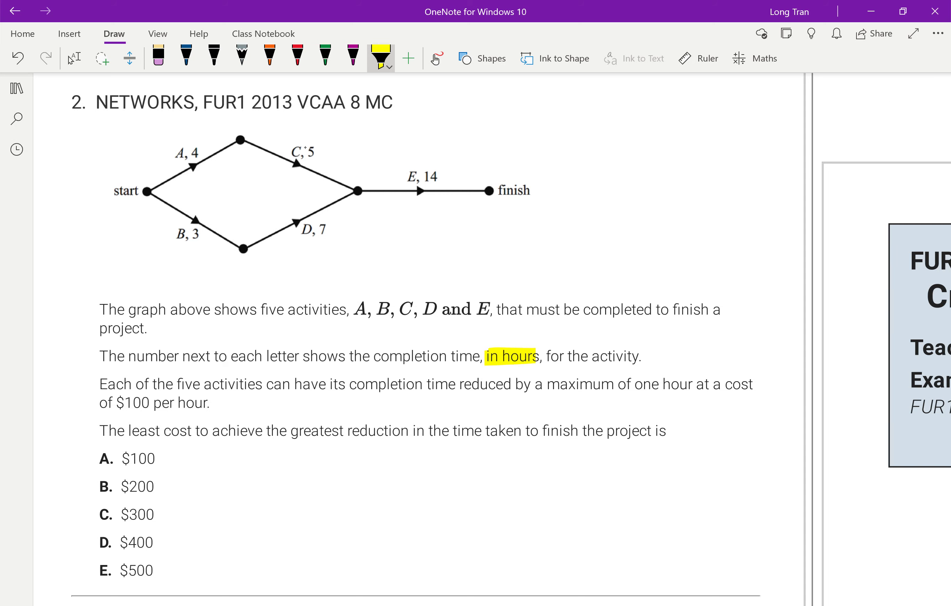
drag(547, 384, 689, 384)
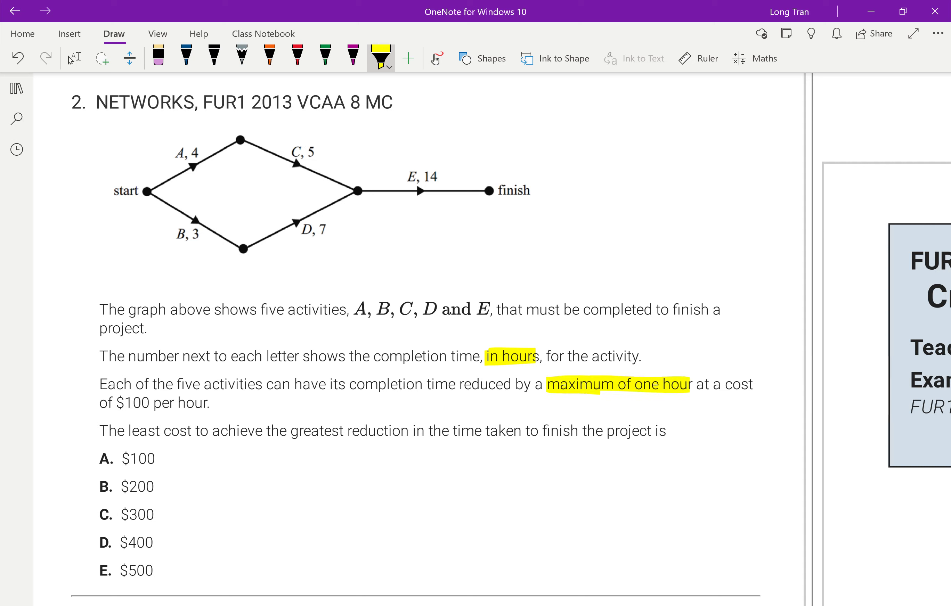
drag(120, 403, 207, 404)
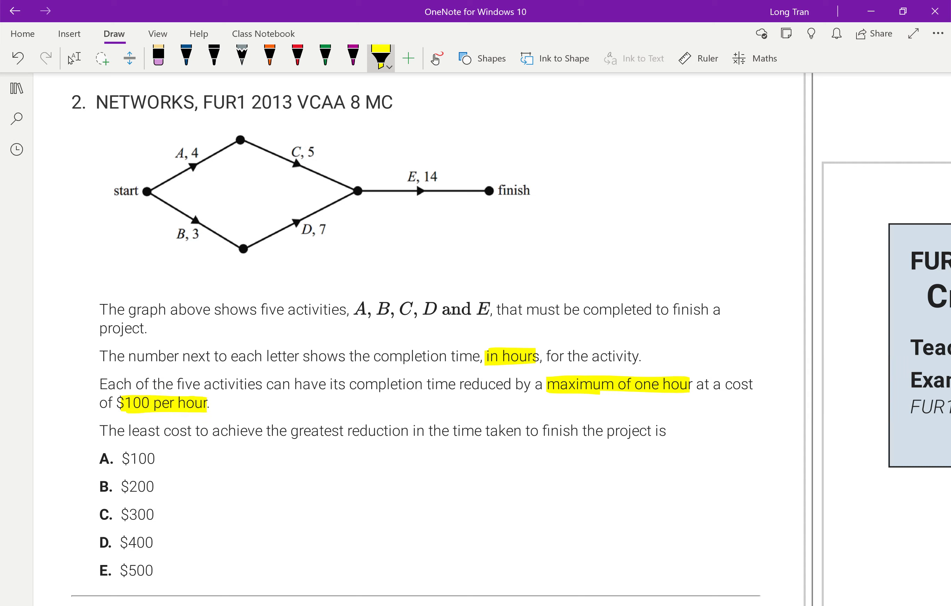
drag(131, 432, 195, 431)
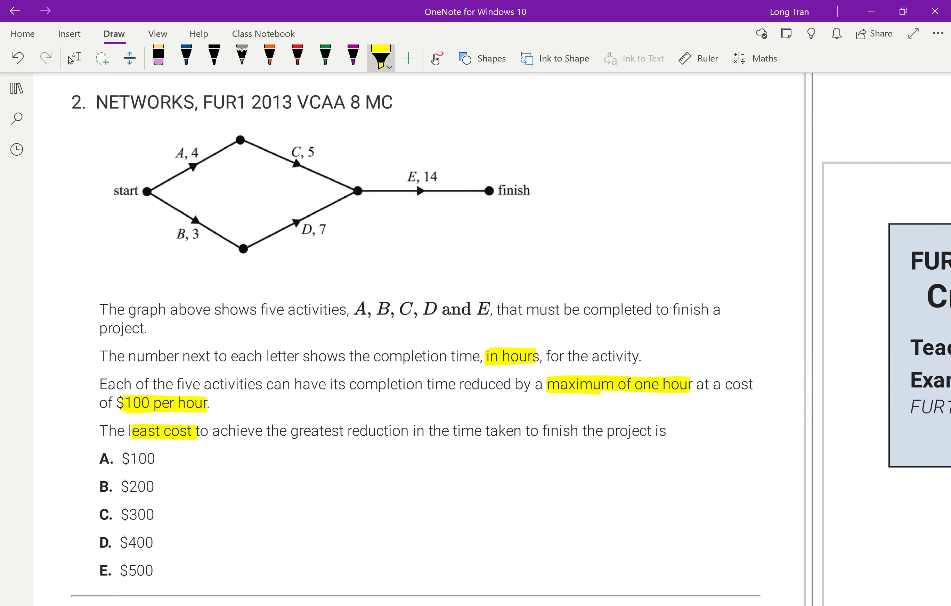
drag(291, 432, 403, 432)
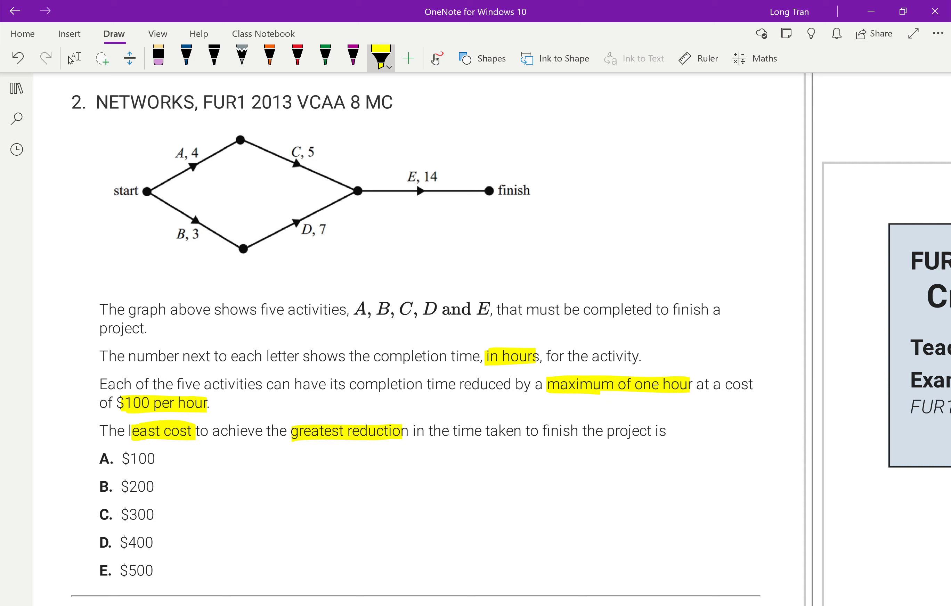
click(326, 55)
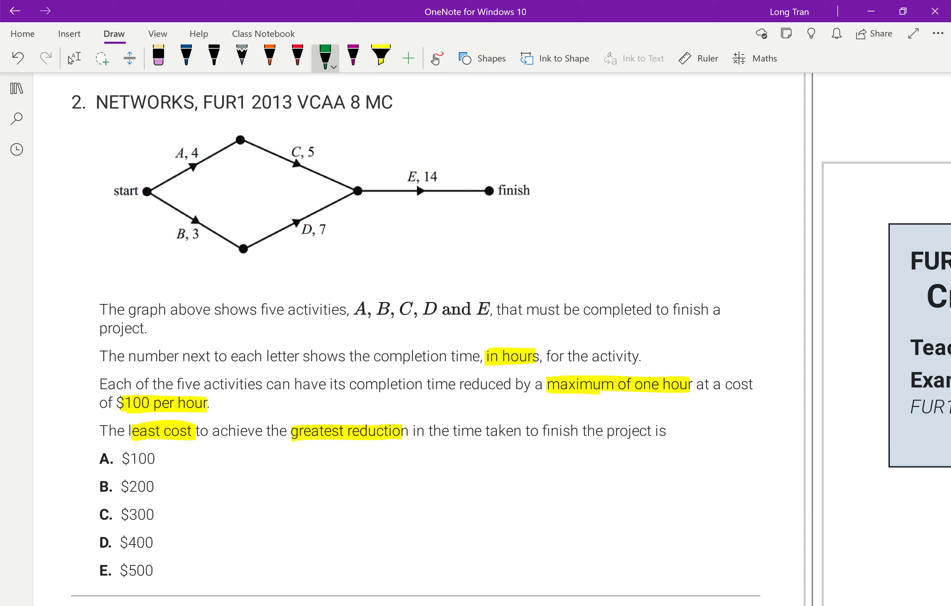
Write red node times 4, 9, 3, a circled 10 and 28 beside the network's nodes.
click(297, 56)
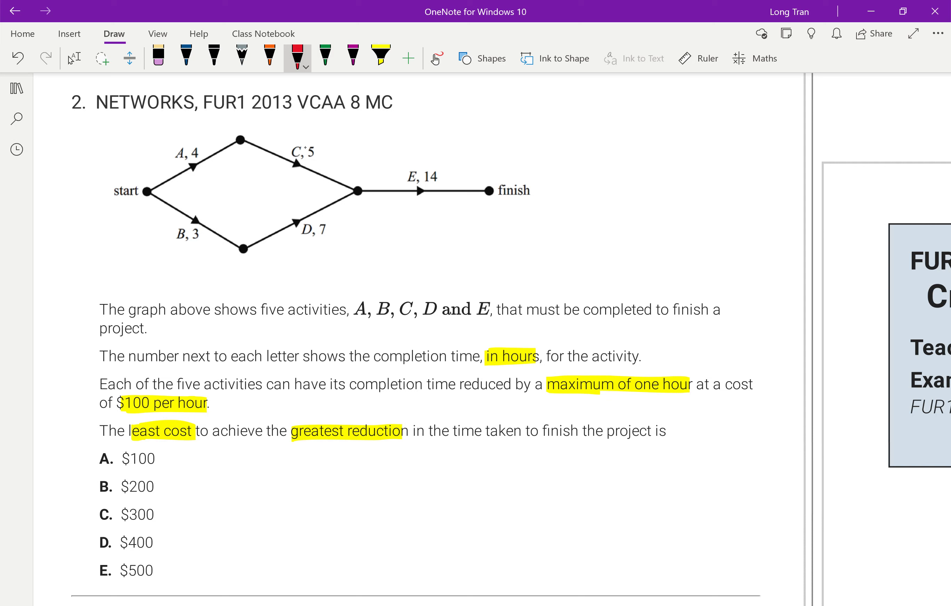
drag(245, 122, 244, 132)
drag(363, 172, 362, 181)
drag(240, 257, 240, 266)
drag(358, 201, 359, 211)
mouse_move(366, 201)
mouse_down()
mouse_move(355, 212)
mouse_move(373, 200)
mouse_up()
drag(489, 203, 496, 212)
drag(505, 205, 503, 205)
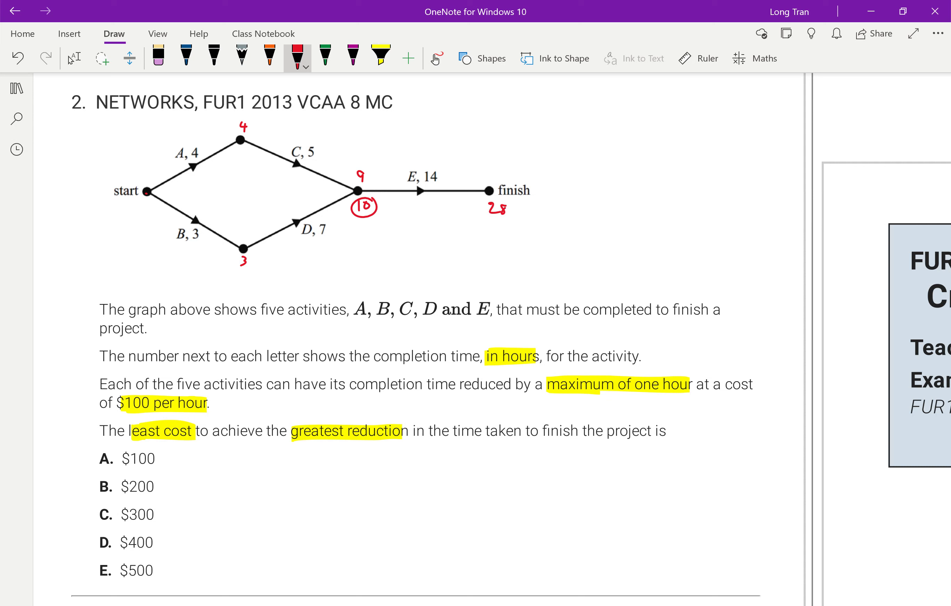
click(381, 56)
Highlight critical path B–D–E in yellow and write a red 27 above the finish node.
mouse_move(147, 194)
mouse_down()
mouse_move(239, 251)
mouse_move(353, 192)
mouse_move(490, 191)
mouse_up()
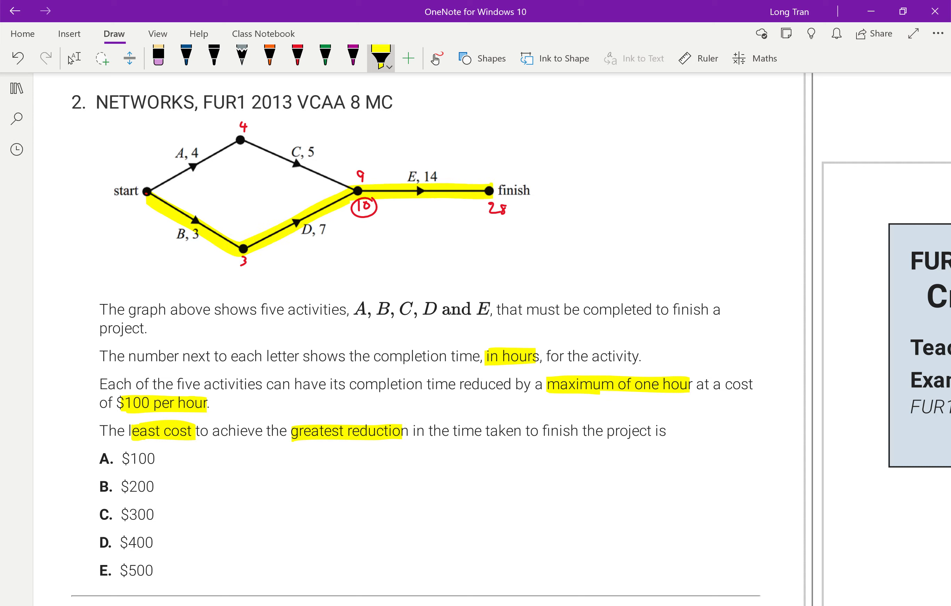
click(298, 56)
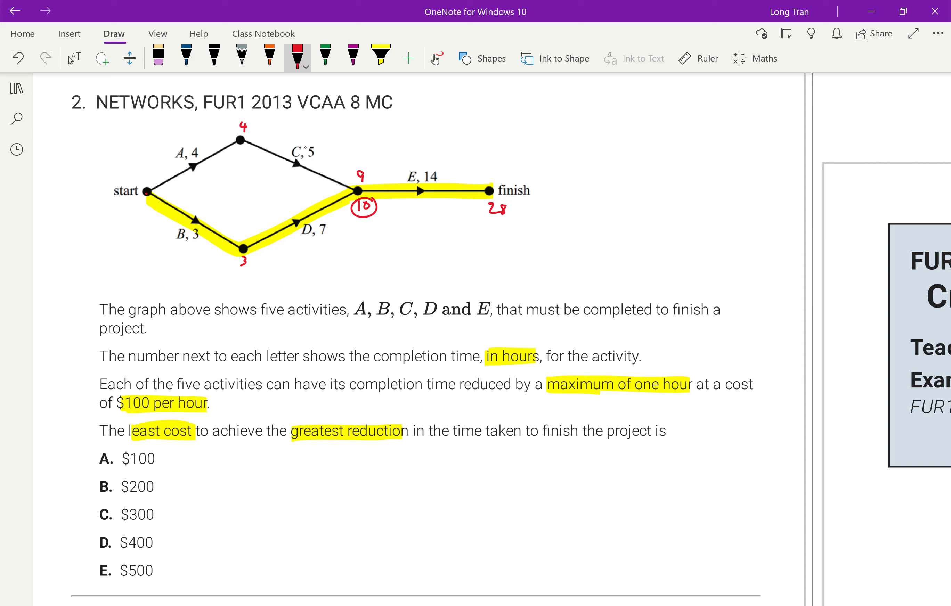
drag(486, 170, 498, 176)
click(325, 58)
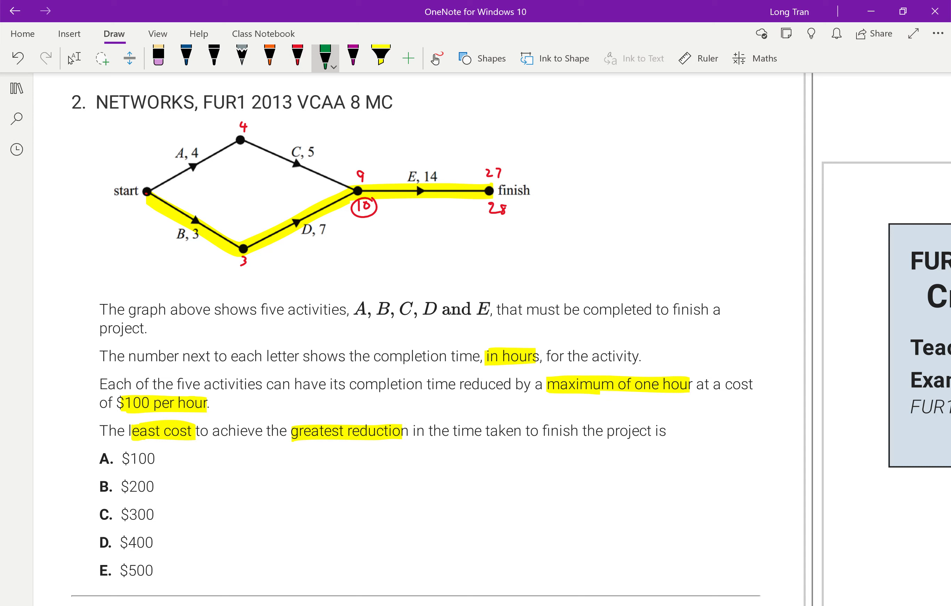
Undo the mistaken strike and re-highlight the path through B and D in yellow.
drag(185, 245, 202, 231)
key(Escape)
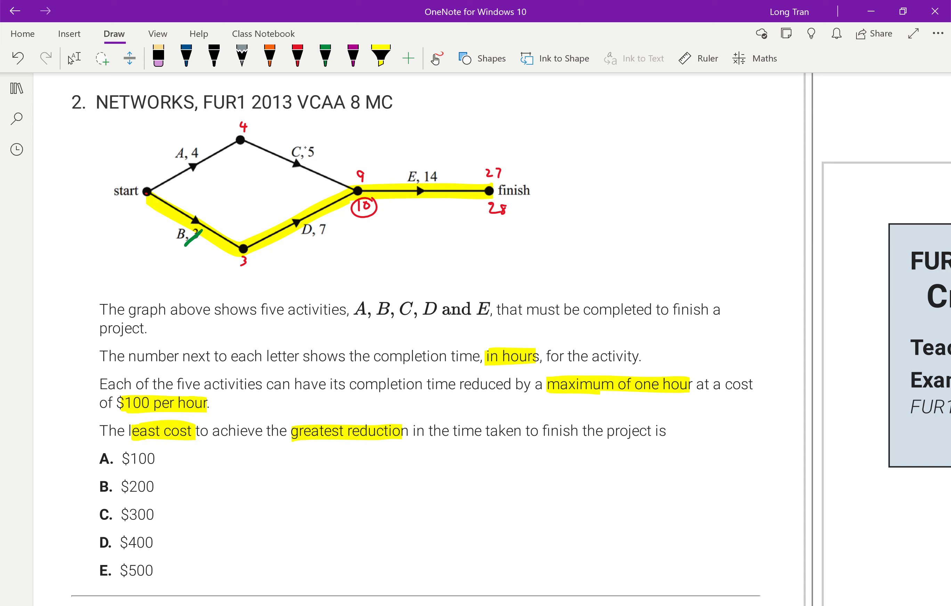
key(ctrl+z)
key(ctrl+z)
click(380, 55)
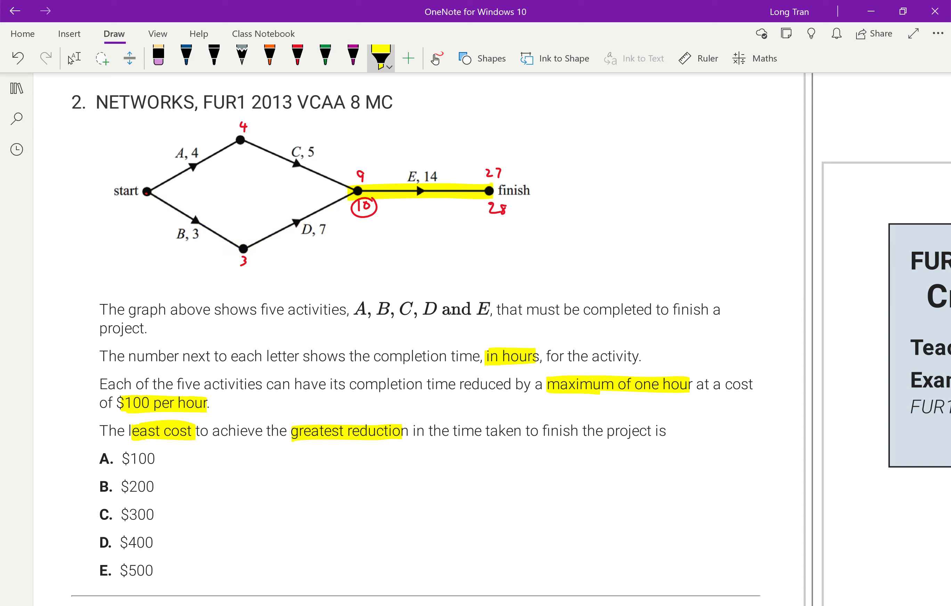
mouse_move(147, 191)
mouse_down()
mouse_move(158, 202)
mouse_move(292, 222)
mouse_move(347, 192)
mouse_up()
Change the green pen thickness, then cross out B, D, E times, writing 2, 6 and 13.
click(325, 56)
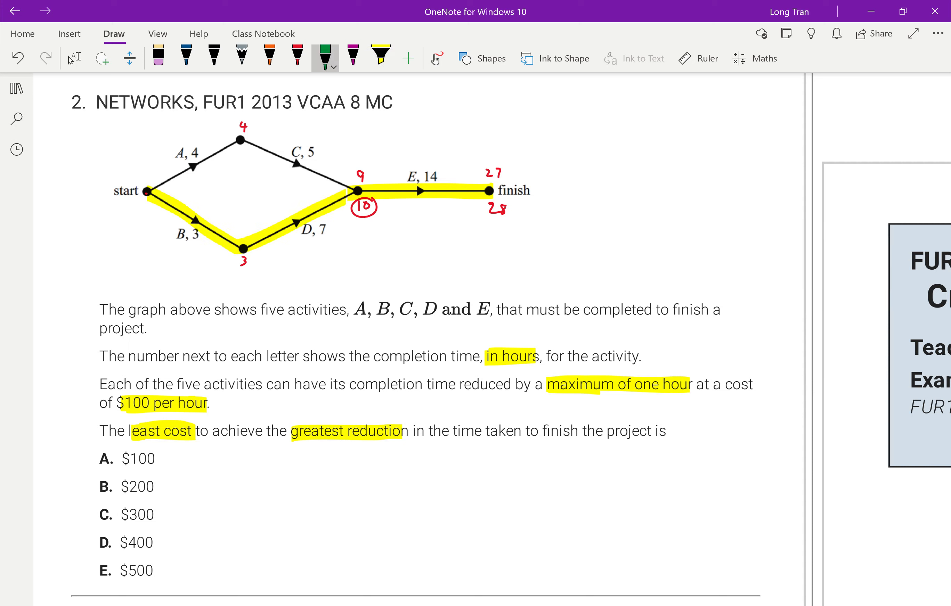
click(326, 56)
click(346, 118)
key(Escape)
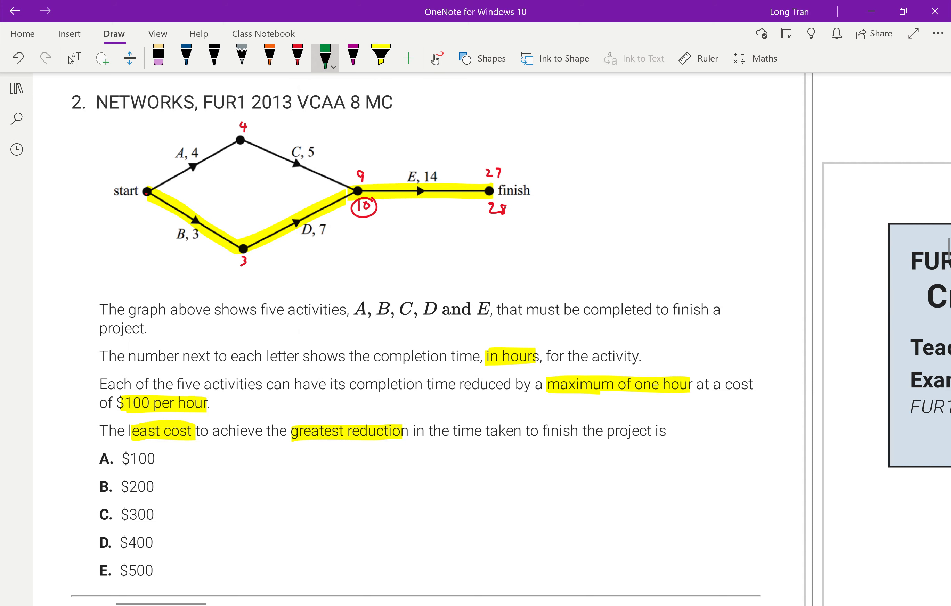
mouse_move(185, 240)
mouse_down()
mouse_move(206, 231)
mouse_move(192, 257)
mouse_move(209, 257)
mouse_up()
mouse_move(315, 236)
mouse_down()
mouse_move(331, 224)
mouse_move(320, 249)
mouse_up()
drag(422, 180, 450, 171)
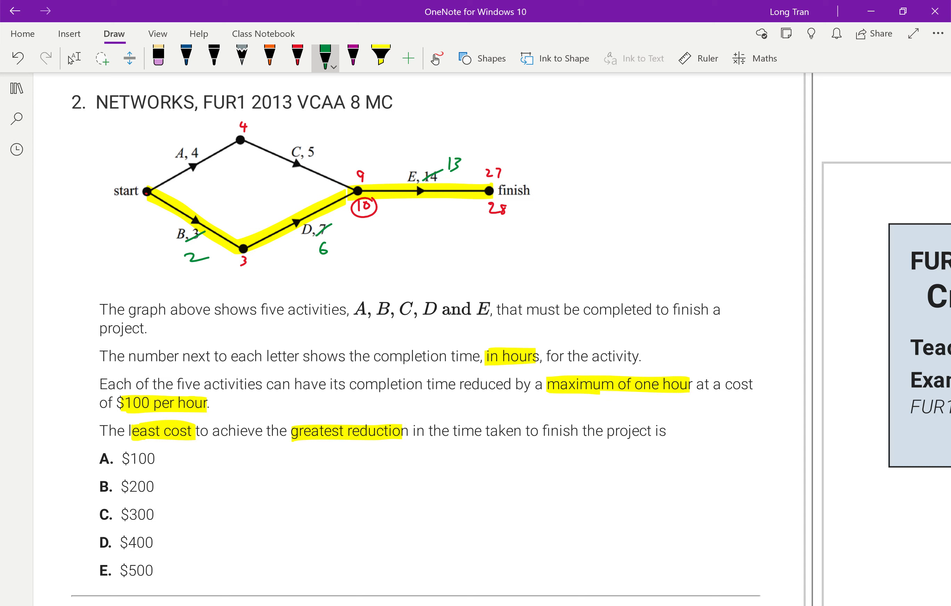
Write a green 25 beside 28, curve under B–D, and a circled 21 below the finish.
mouse_move(515, 214)
mouse_down()
mouse_move(569, 205)
mouse_move(574, 213)
mouse_up()
mouse_move(584, 204)
mouse_down()
mouse_move(580, 214)
mouse_move(597, 202)
mouse_up()
mouse_move(122, 229)
mouse_down()
mouse_move(248, 287)
mouse_move(373, 222)
mouse_move(472, 211)
mouse_up()
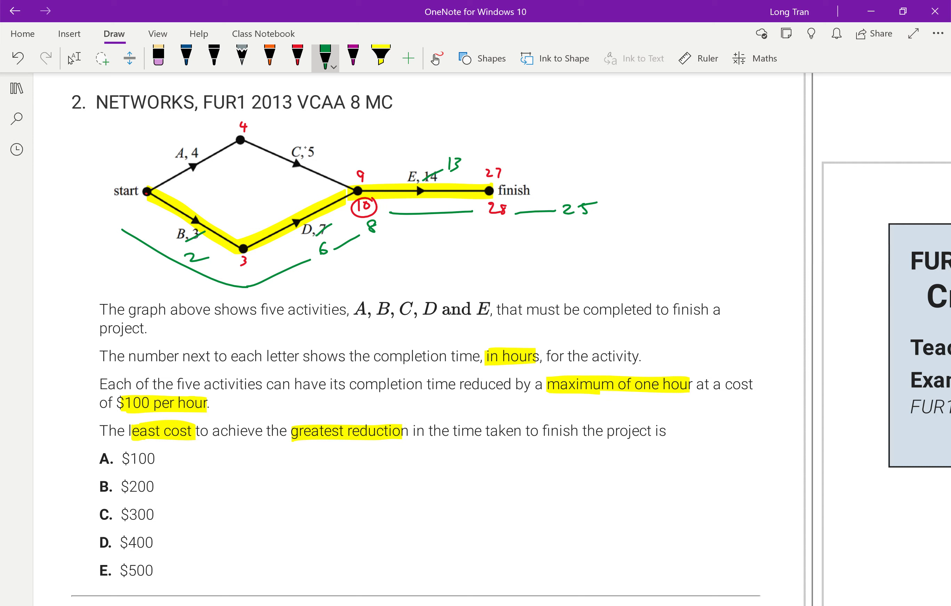
drag(484, 228, 500, 235)
drag(501, 226, 501, 239)
click(380, 56)
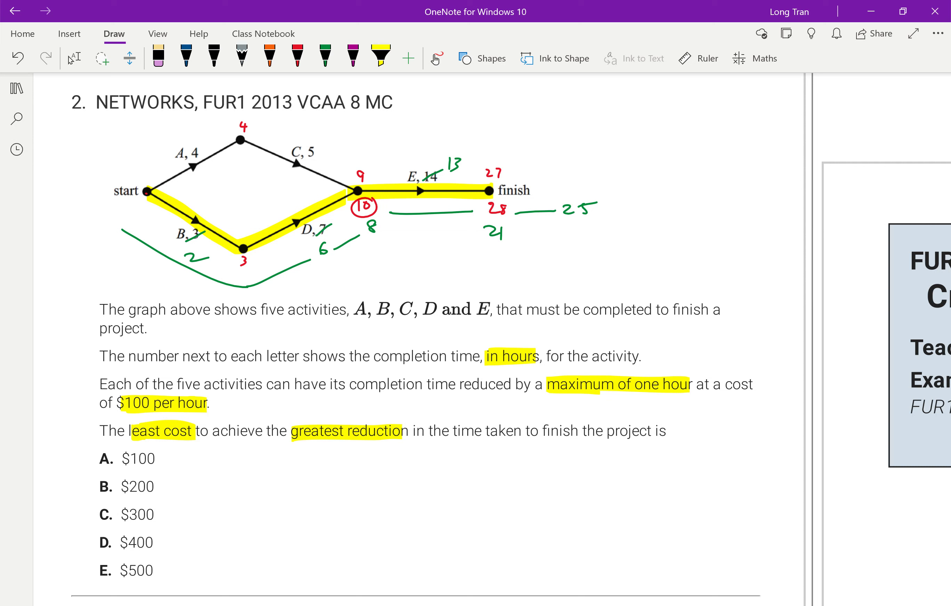
click(325, 56)
mouse_move(513, 222)
mouse_down()
mouse_move(471, 233)
mouse_move(519, 233)
mouse_up()
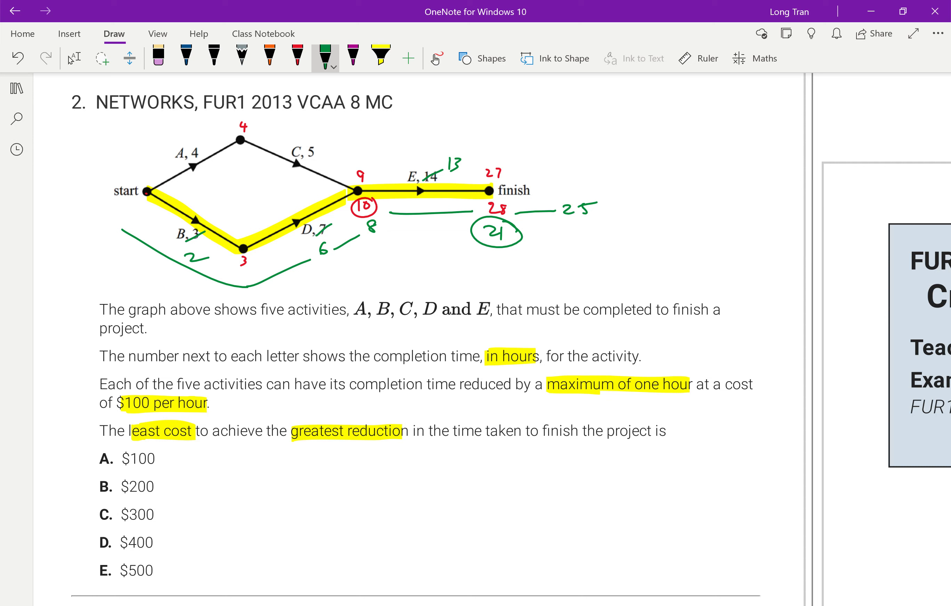
Highlight the green 8 in yellow and add a purple tick above node 9.
click(380, 56)
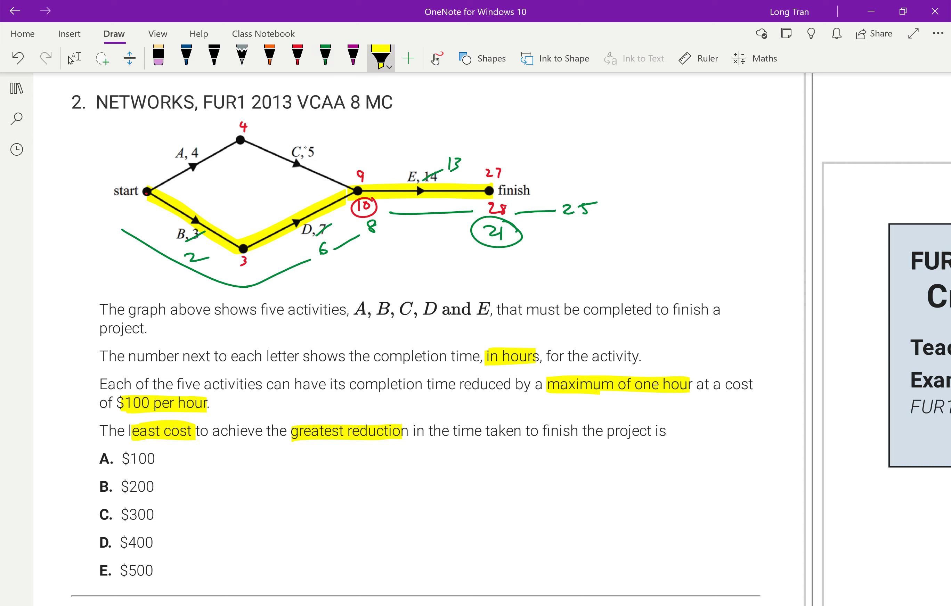
drag(371, 219, 379, 236)
click(353, 56)
mouse_move(380, 145)
mouse_down()
mouse_move(369, 167)
mouse_move(363, 159)
mouse_up()
mouse_move(143, 175)
mouse_down()
mouse_move(224, 136)
mouse_move(313, 181)
mouse_up()
Undo the purple A–C line and highlight the A–C–E path in pink.
key(ctrl+z)
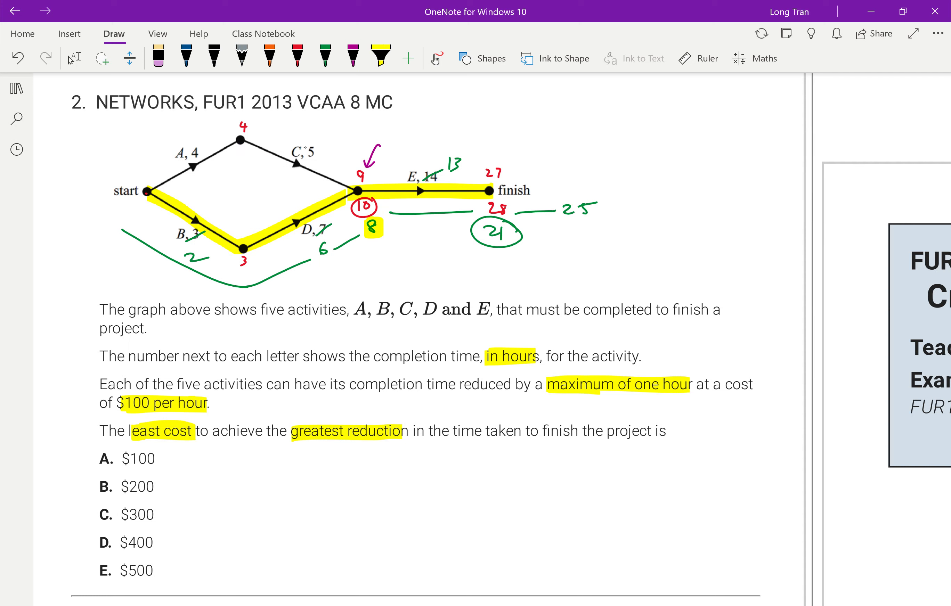
click(381, 56)
click(381, 56)
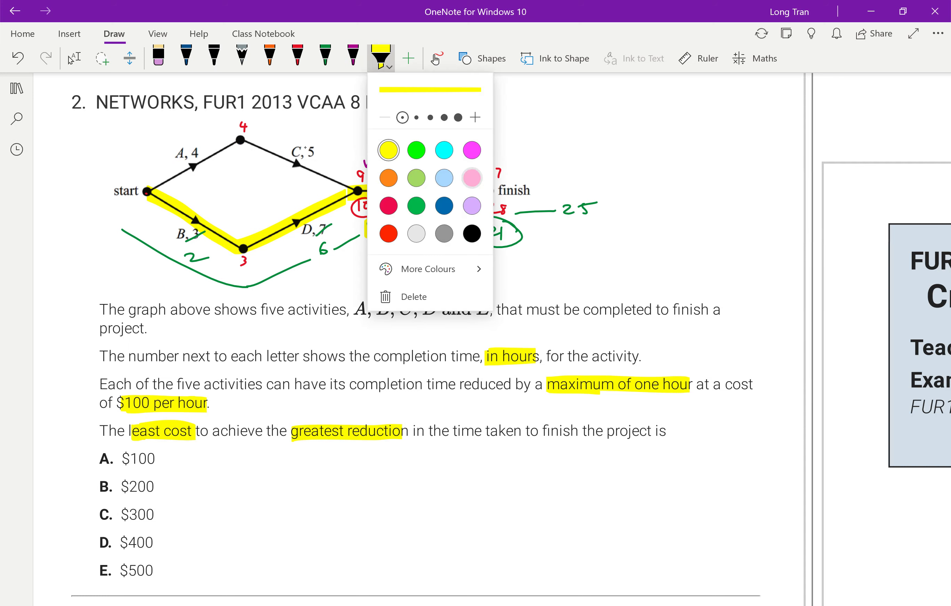
click(472, 178)
mouse_move(148, 191)
mouse_down()
mouse_move(208, 154)
mouse_move(346, 186)
mouse_move(495, 182)
mouse_up()
Draw purple arrows under the 8 and above node 9, arcing toward finish.
click(353, 56)
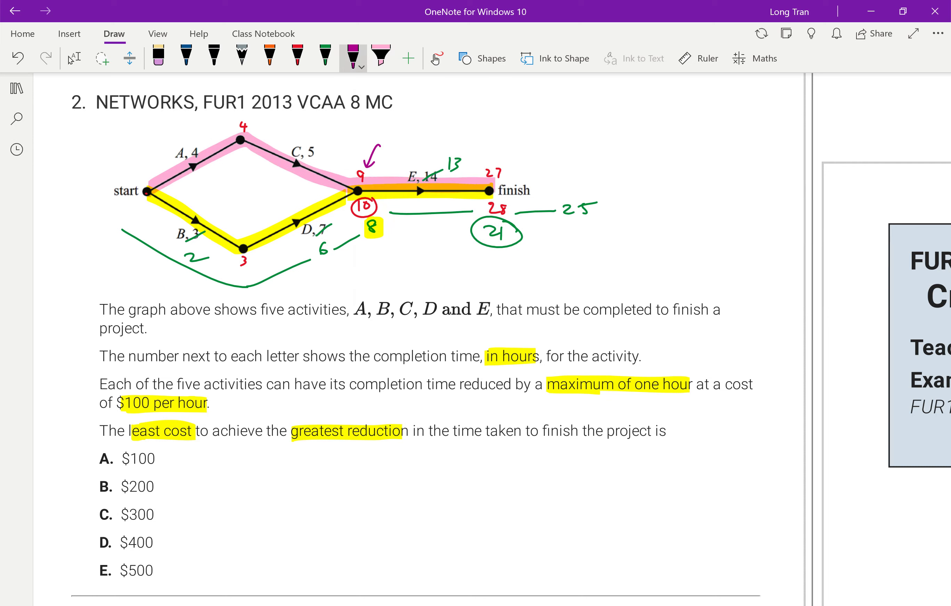
drag(376, 239, 378, 260)
drag(371, 246, 385, 241)
drag(379, 142, 369, 164)
drag(404, 137, 503, 150)
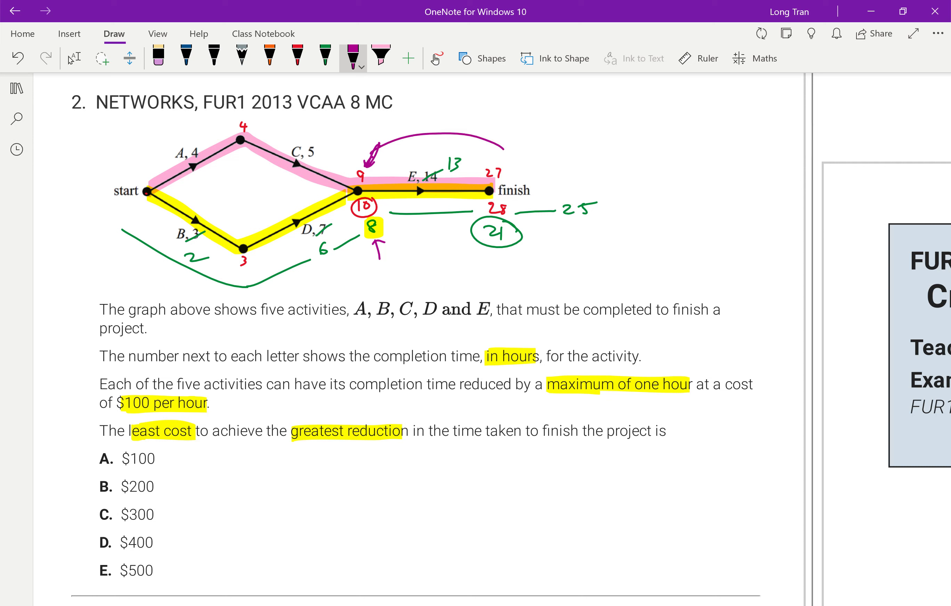
Write the purple working 9 + 13 = 22 at the top right of the page.
drag(560, 113, 561, 121)
mouse_move(572, 109)
mouse_down()
mouse_move(568, 121)
mouse_move(590, 118)
mouse_up()
mouse_move(595, 110)
mouse_down()
mouse_move(597, 121)
mouse_move(632, 114)
mouse_up()
drag(622, 119, 633, 118)
drag(645, 112, 670, 119)
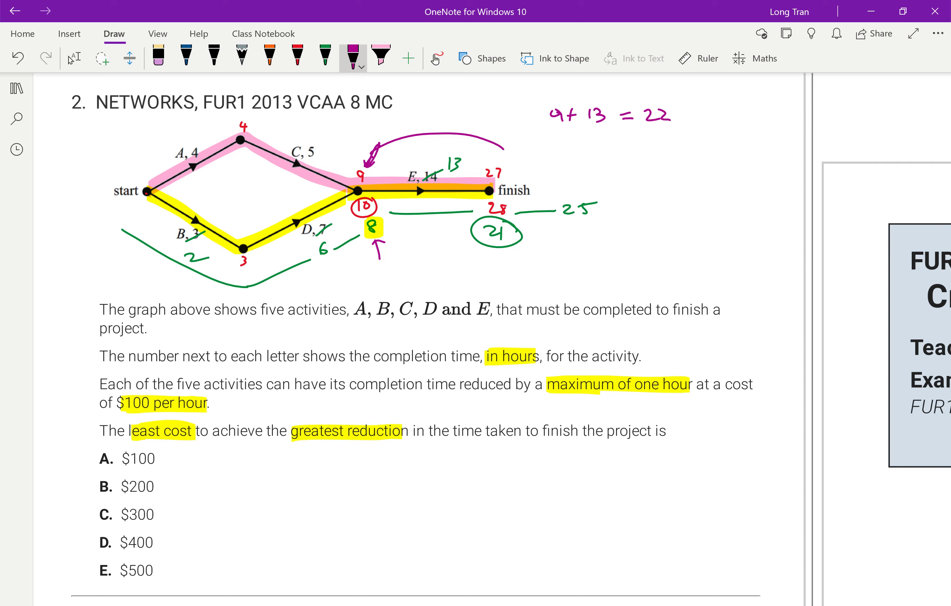
Undo the curved purple arrow strokes and the pink A–C–E highlight.
click(353, 56)
key(ctrl+z)
key(ctrl+z)
key(ctrl+z)
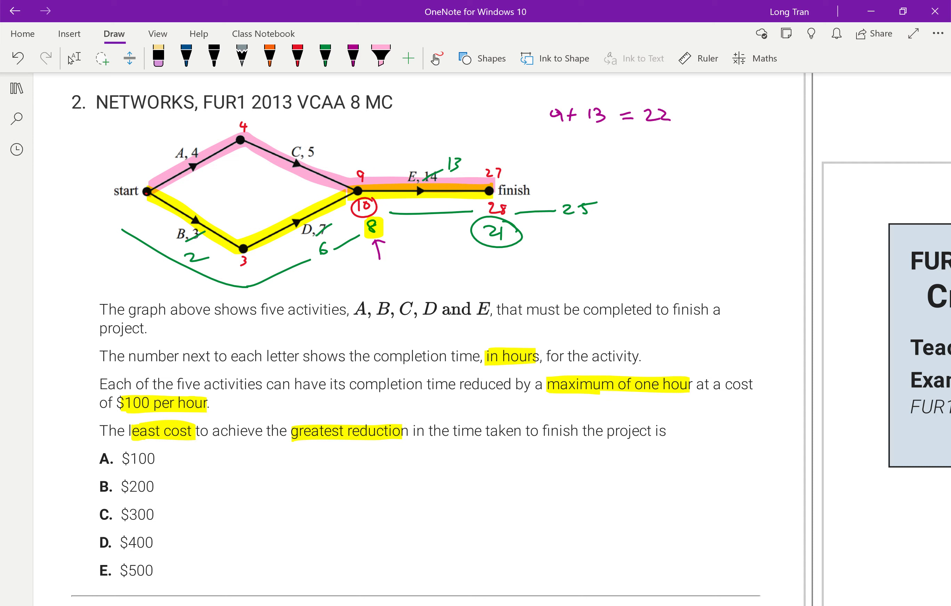
key(ctrl+z)
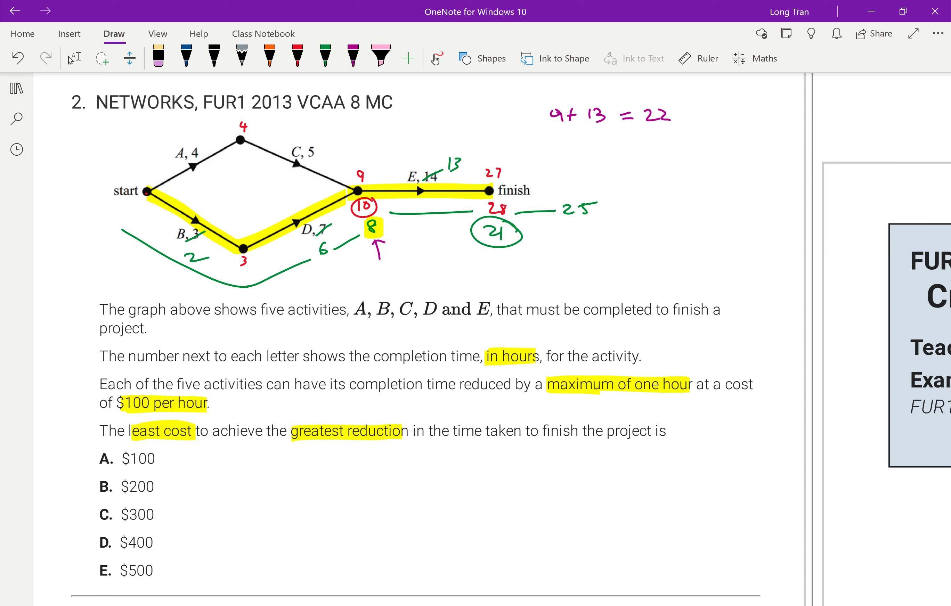
In purple, replace C's 5 with a circled 4, circle A, 4, and write 8 above node 9.
click(353, 56)
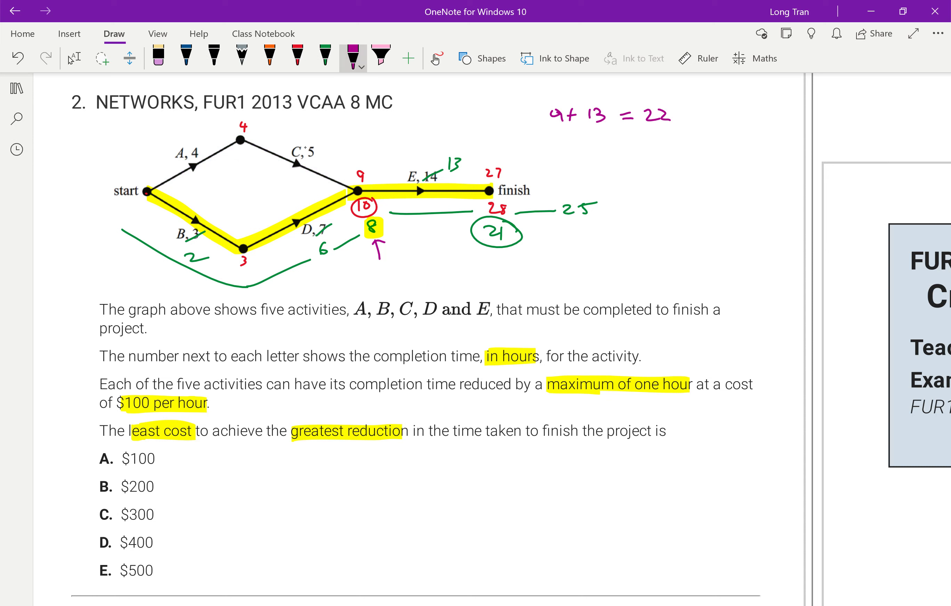
drag(283, 159, 305, 147)
mouse_move(305, 156)
mouse_down()
mouse_move(326, 136)
mouse_move(324, 146)
mouse_up()
mouse_move(202, 145)
mouse_down()
mouse_move(180, 143)
mouse_move(203, 148)
mouse_up()
mouse_move(339, 123)
mouse_down()
mouse_move(334, 147)
mouse_move(340, 129)
mouse_up()
drag(369, 162, 369, 158)
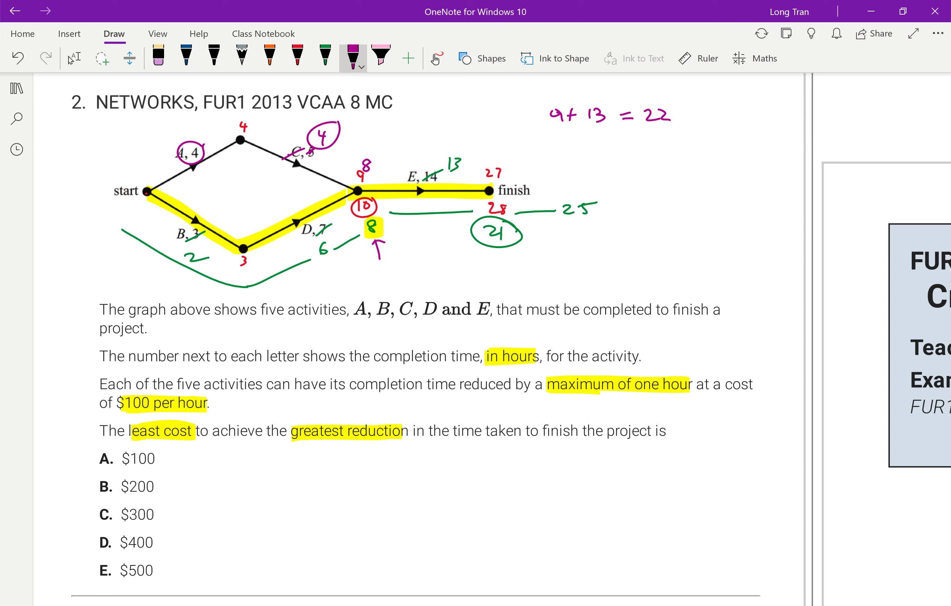
click(381, 56)
Highlight edge A–C and the purple 8 in pink, erasing the stray lower-path stroke.
click(381, 56)
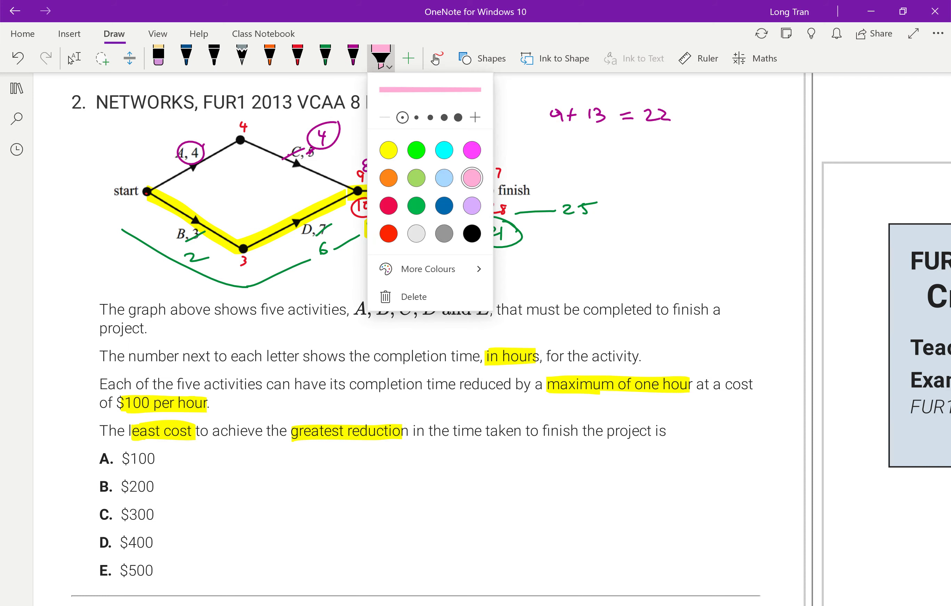
click(472, 177)
mouse_move(147, 193)
mouse_down()
mouse_move(235, 140)
mouse_move(342, 192)
mouse_up()
drag(364, 156, 380, 170)
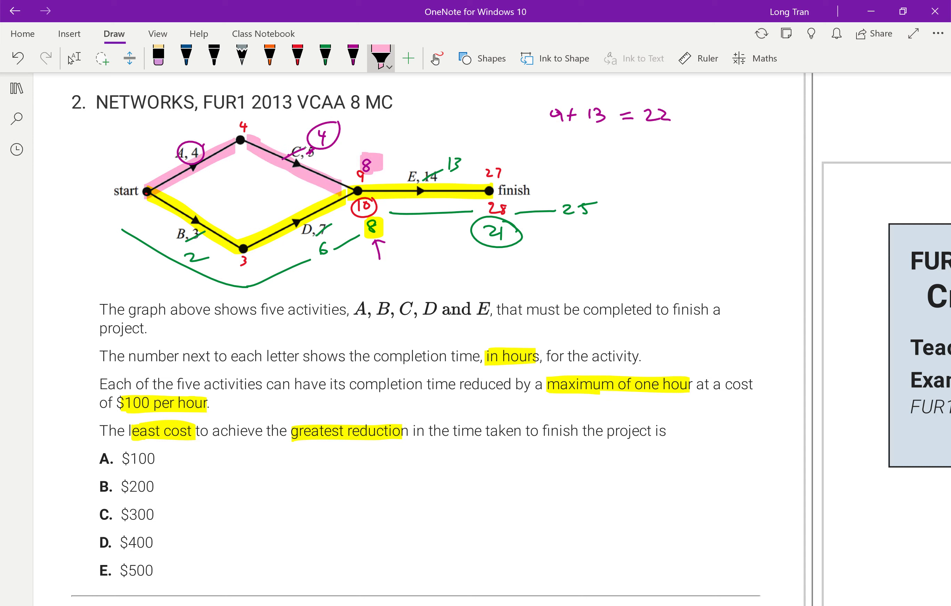
mouse_move(114, 239)
mouse_down()
mouse_move(252, 294)
mouse_move(363, 247)
mouse_up()
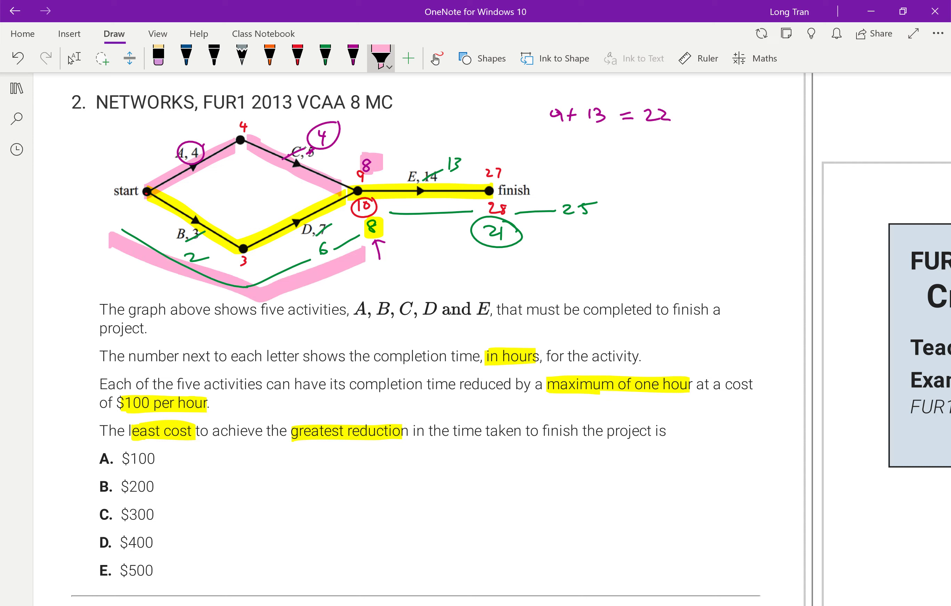
click(241, 56)
click(240, 290)
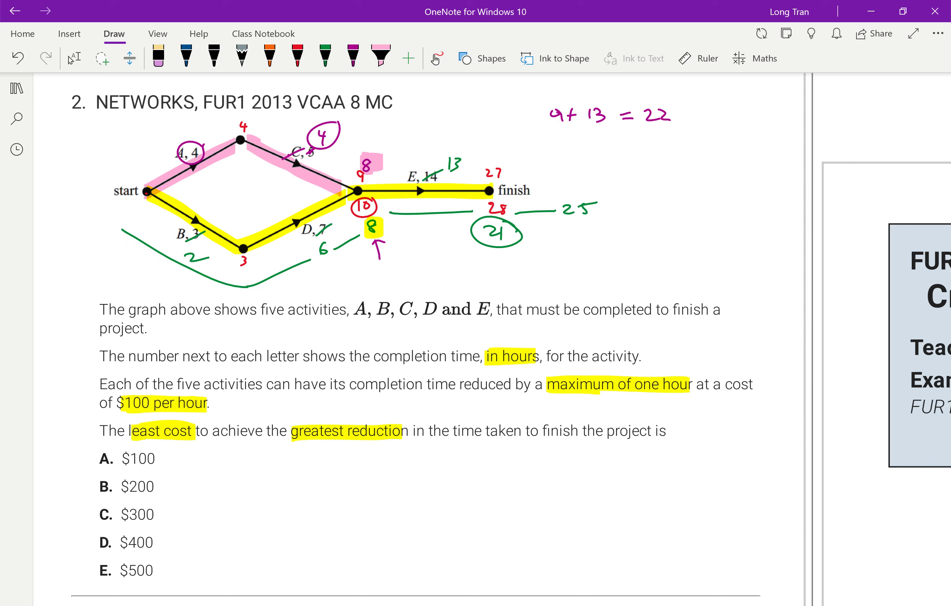
Highlight edge E from 8 to 27 and the circled 21 in pink.
click(381, 58)
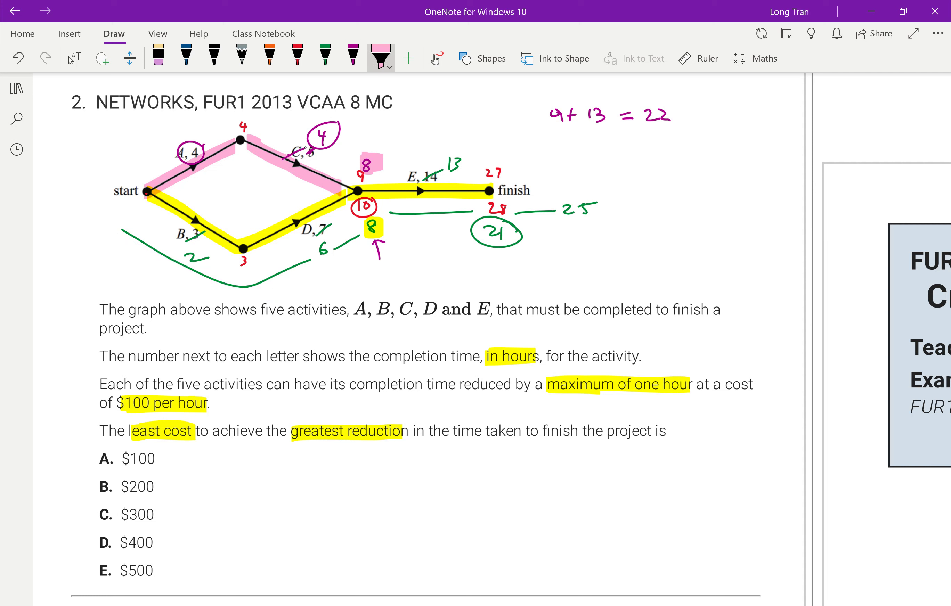
drag(380, 163, 494, 167)
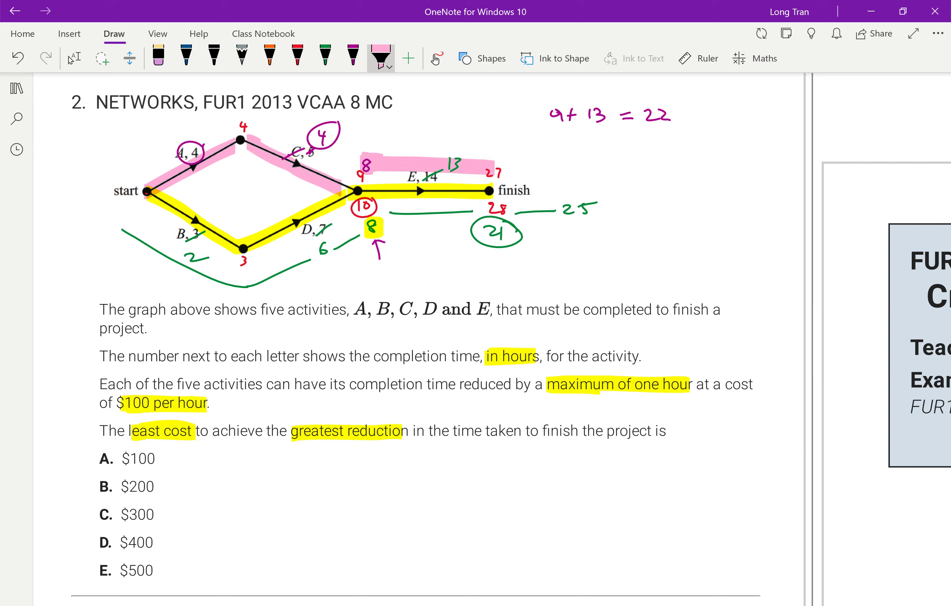
drag(481, 226, 498, 244)
key(Escape)
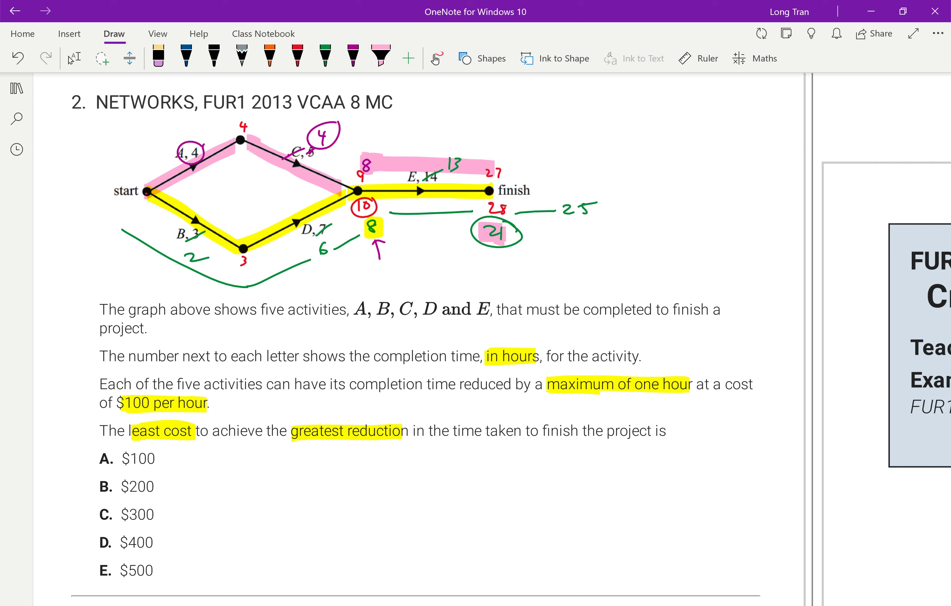
Write and circle a green 21 beside the diagram, plus notes near A, 4 and the 8.
click(325, 56)
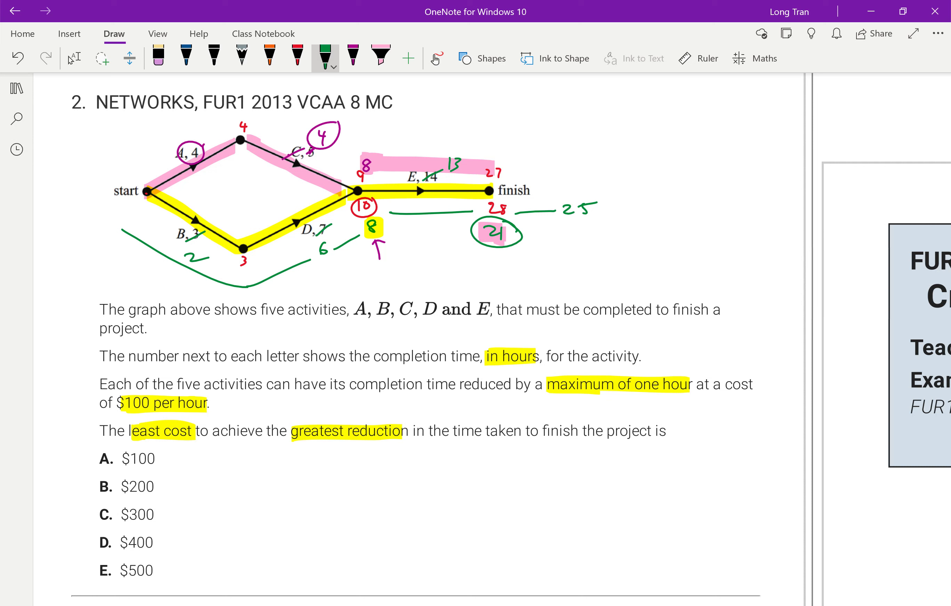
drag(694, 228, 712, 241)
drag(722, 227, 718, 244)
drag(737, 219, 713, 219)
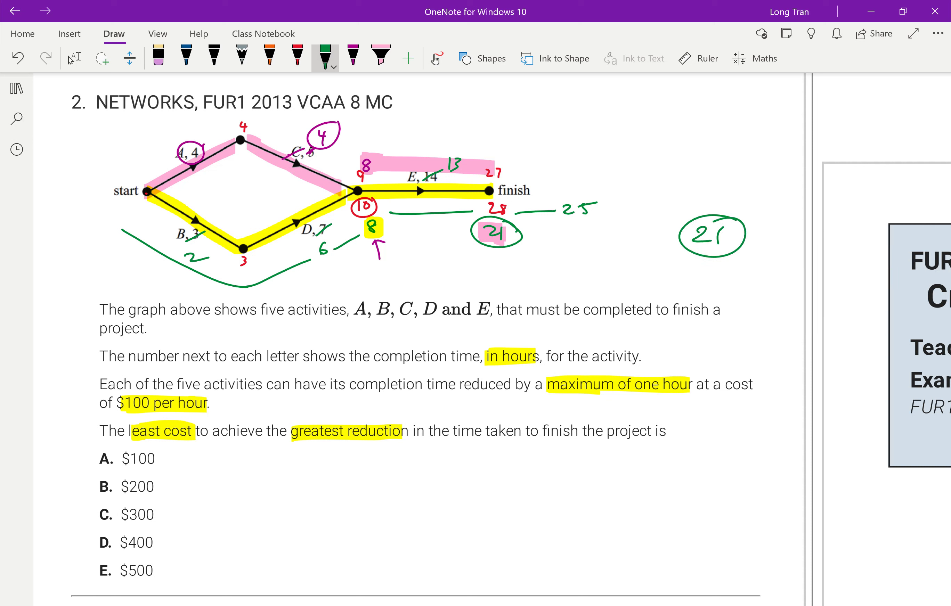
mouse_move(172, 122)
mouse_down()
mouse_move(172, 140)
mouse_move(200, 132)
mouse_up()
mouse_move(367, 137)
mouse_down()
mouse_move(378, 135)
mouse_move(350, 171)
mouse_move(359, 156)
mouse_move(381, 169)
mouse_up()
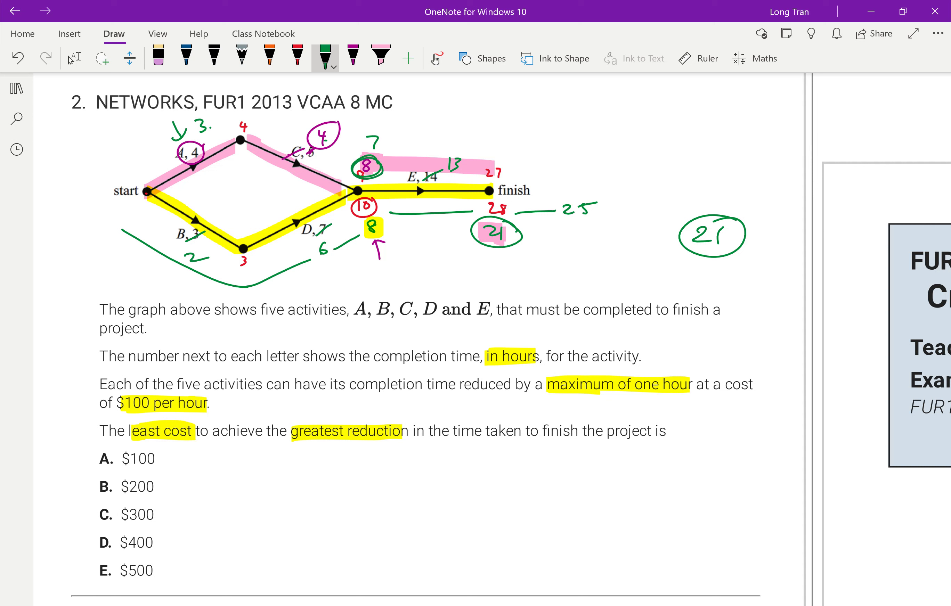
mouse_move(99, 228)
mouse_down()
mouse_move(138, 256)
mouse_move(301, 274)
mouse_move(352, 254)
mouse_up()
Erase the stray curves under B–D, the circles around 2 and 6, and extra notes.
drag(275, 267, 281, 285)
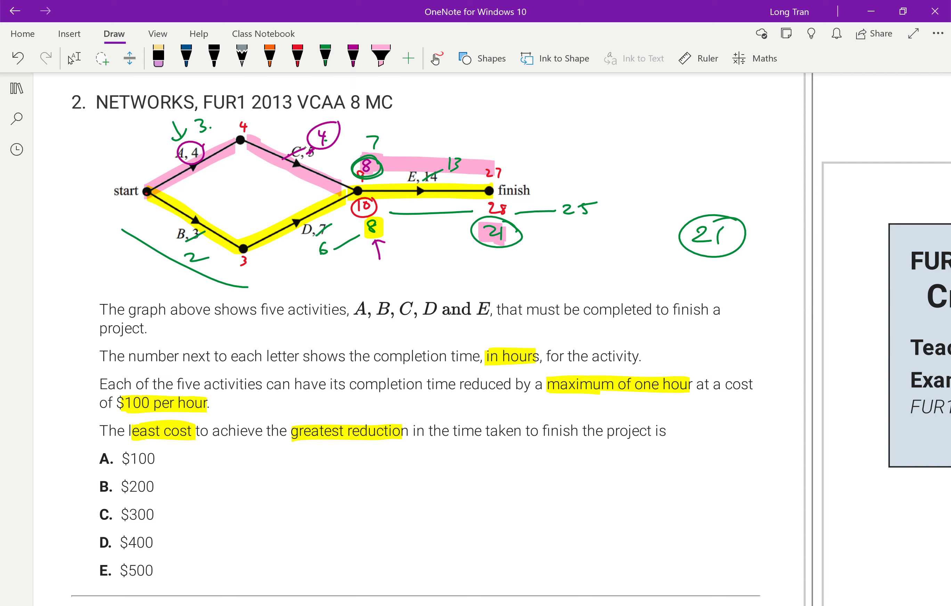
click(326, 58)
mouse_move(219, 265)
mouse_down()
mouse_move(182, 255)
mouse_move(218, 255)
mouse_up()
mouse_move(336, 236)
mouse_down()
mouse_move(303, 242)
mouse_move(339, 239)
mouse_up()
mouse_move(208, 275)
mouse_down()
mouse_move(217, 278)
mouse_move(215, 265)
mouse_up()
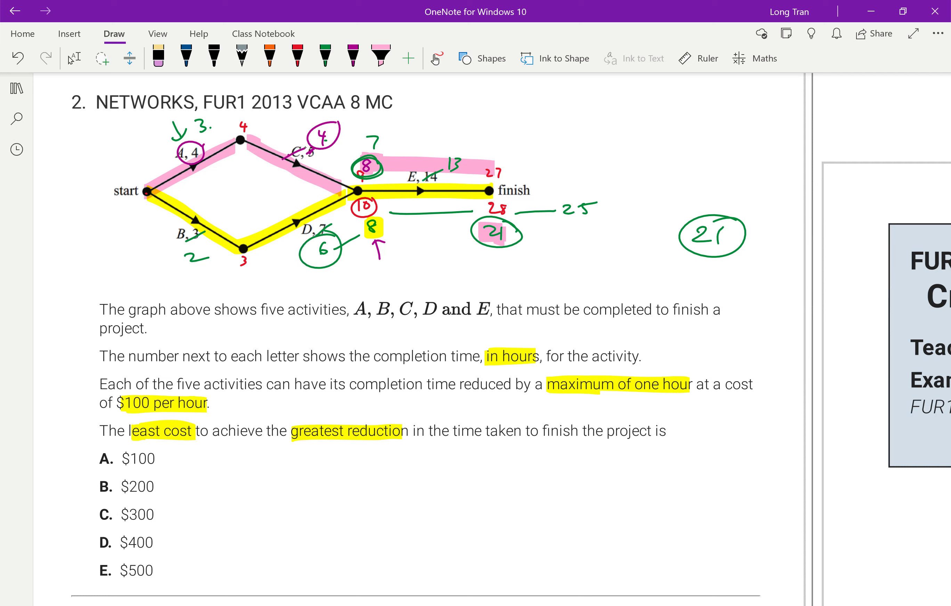
mouse_move(301, 251)
mouse_down()
mouse_move(340, 249)
mouse_move(358, 237)
mouse_move(378, 248)
mouse_up()
mouse_move(175, 134)
mouse_down()
mouse_move(206, 124)
mouse_move(203, 161)
mouse_up()
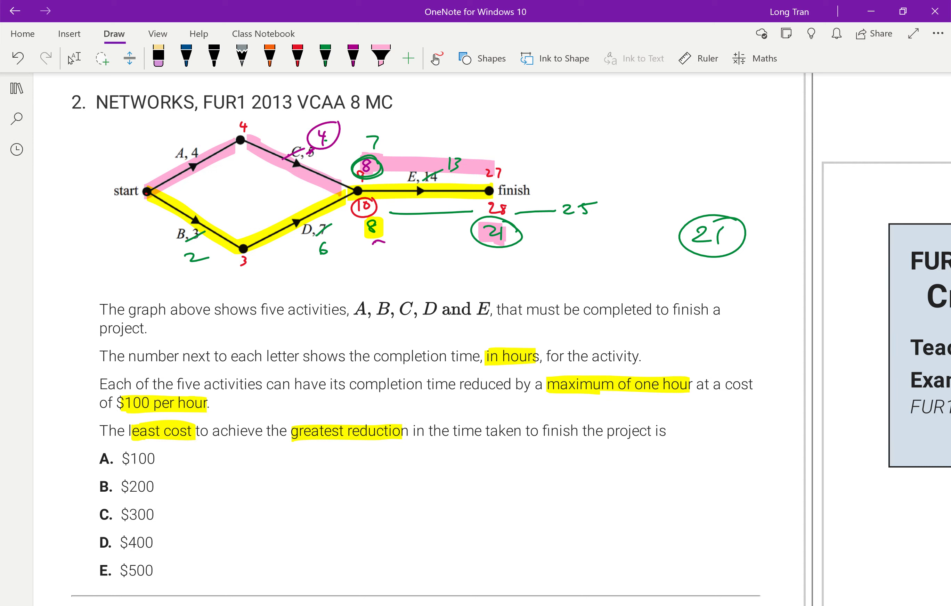
drag(368, 136, 374, 149)
Circle the 8 below the node and draw green upward arrows by the 8 and below E, 14.
click(325, 58)
mouse_move(356, 228)
mouse_down()
mouse_move(356, 260)
mouse_move(346, 233)
mouse_up()
mouse_move(385, 218)
mouse_down()
mouse_move(358, 229)
mouse_move(390, 235)
mouse_move(382, 216)
mouse_up()
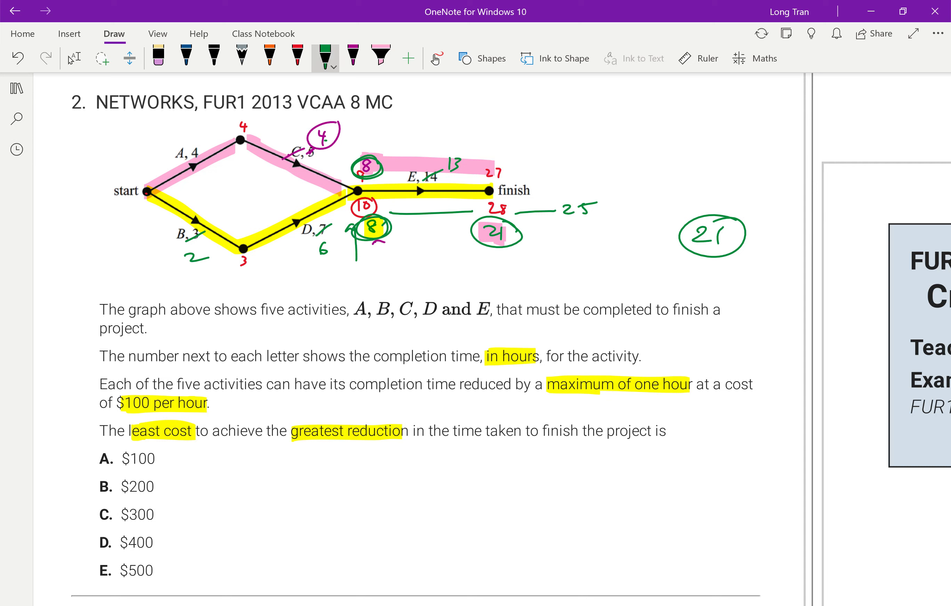
mouse_move(431, 260)
mouse_down()
mouse_move(431, 214)
mouse_move(440, 215)
mouse_up()
Write 21 below the question and circle activity labels B, D, E and C in green.
drag(488, 484, 513, 502)
drag(199, 231, 196, 239)
mouse_move(320, 217)
mouse_down()
mouse_move(296, 252)
mouse_move(325, 224)
mouse_up()
drag(428, 164, 436, 171)
mouse_move(322, 141)
mouse_down()
mouse_move(309, 169)
mouse_move(324, 143)
mouse_up()
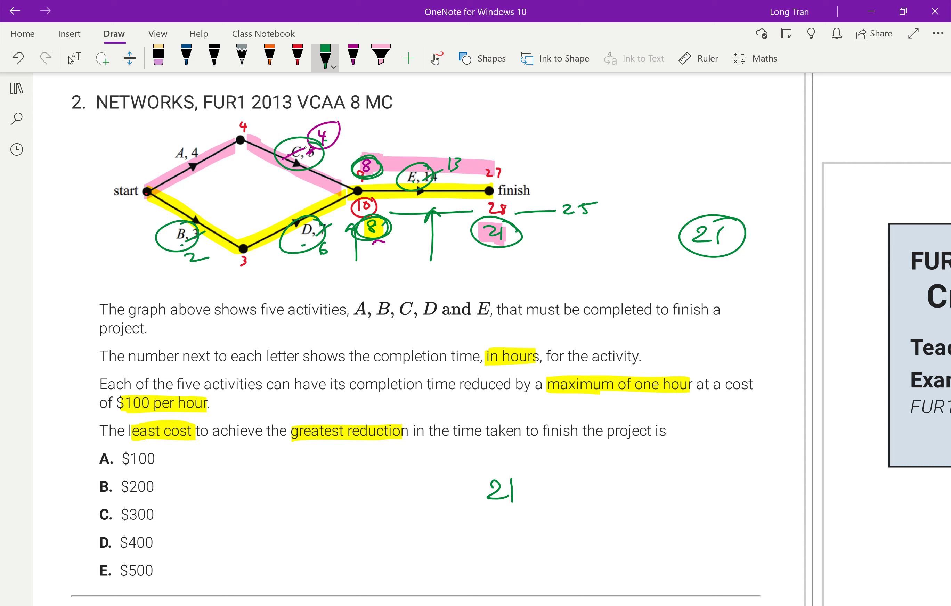
Add '→ 4 activities' after the 21 and underline 'activities'.
drag(578, 494, 597, 493)
mouse_move(594, 485)
mouse_down()
mouse_move(596, 497)
mouse_move(772, 492)
mouse_up()
drag(675, 499, 758, 501)
drag(688, 505, 740, 505)
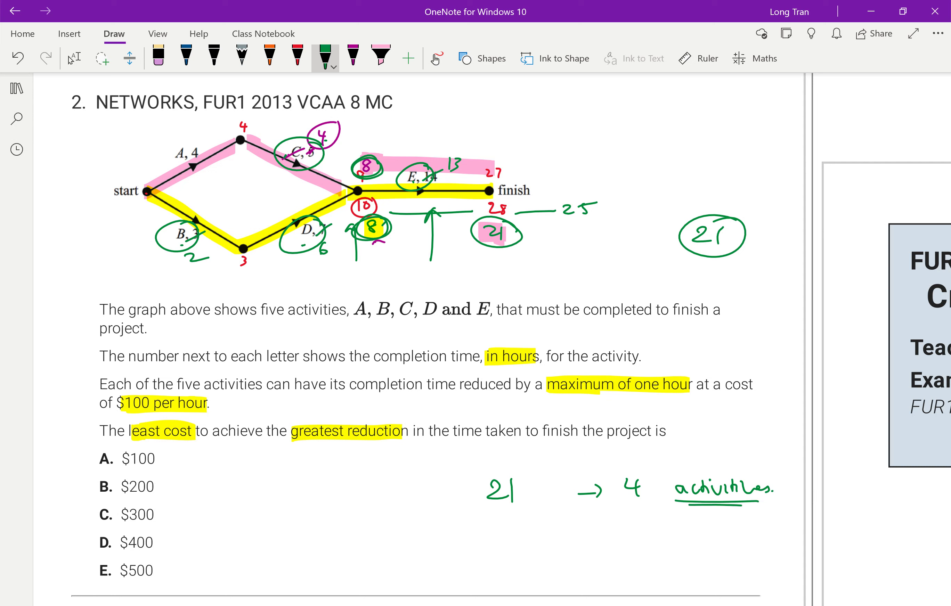
Write '4x100 = $400' under the note and circle answer D, $400.
mouse_move(629, 521)
mouse_down()
mouse_move(625, 531)
mouse_move(646, 530)
mouse_up()
drag(639, 523, 636, 539)
mouse_move(651, 525)
mouse_down()
mouse_move(661, 534)
mouse_move(650, 536)
mouse_up()
mouse_move(669, 523)
mouse_down()
mouse_move(671, 536)
mouse_move(681, 527)
mouse_up()
drag(697, 526, 728, 528)
drag(720, 534, 745, 542)
drag(761, 525, 763, 537)
click(786, 528)
drag(775, 525, 782, 528)
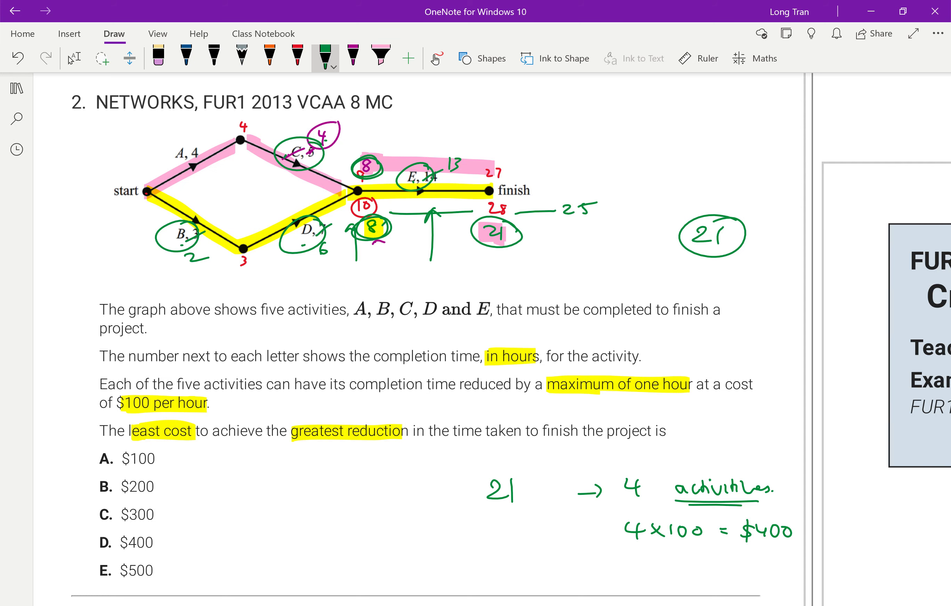
scroll(440, 340, down, 2)
scroll(439, 339, up, 1)
mouse_move(167, 522)
mouse_down()
mouse_move(116, 512)
mouse_move(166, 520)
mouse_up()
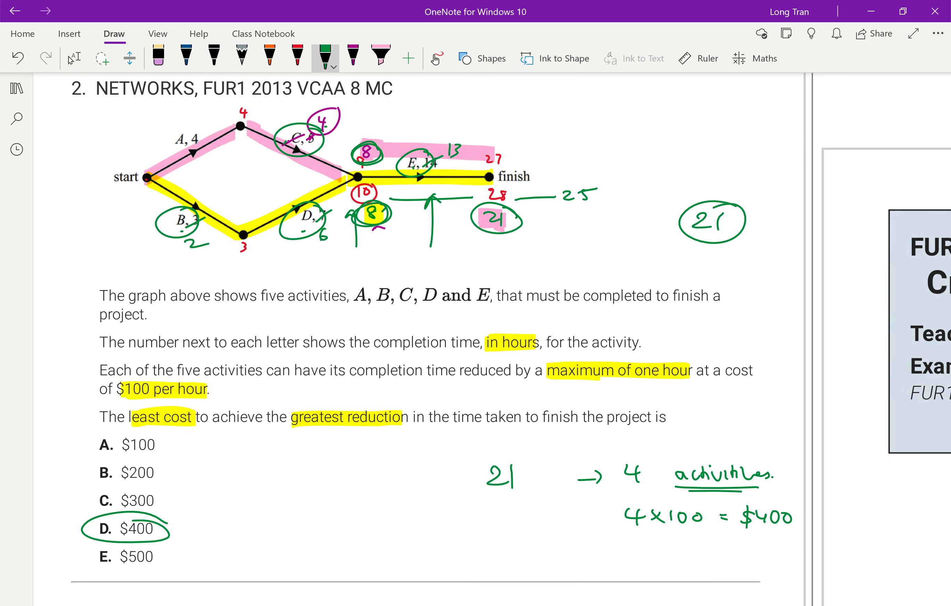
Pan to the Worked Solutions page and circle the ⇒ C answer in green.
scroll(506, 265, down, 3)
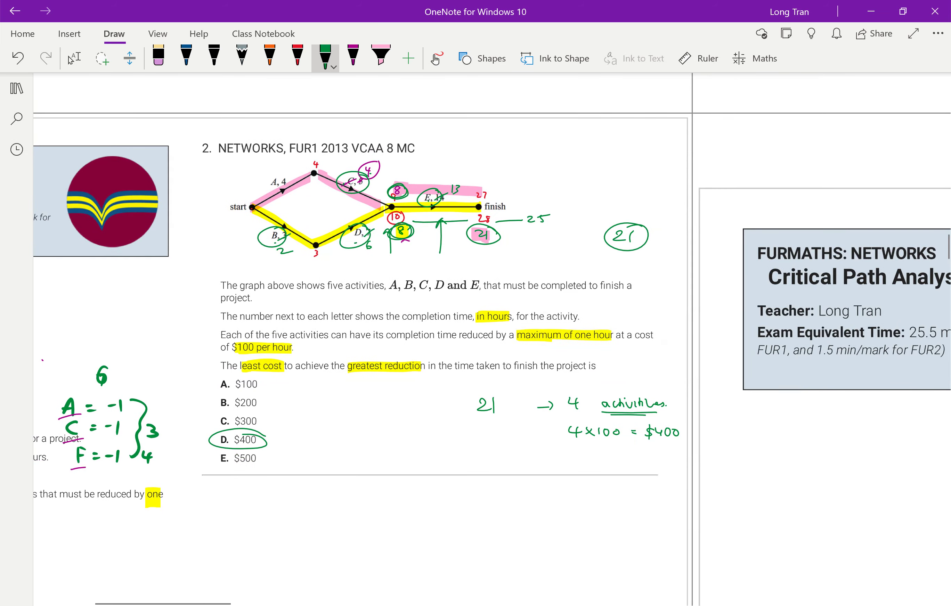
click(74, 59)
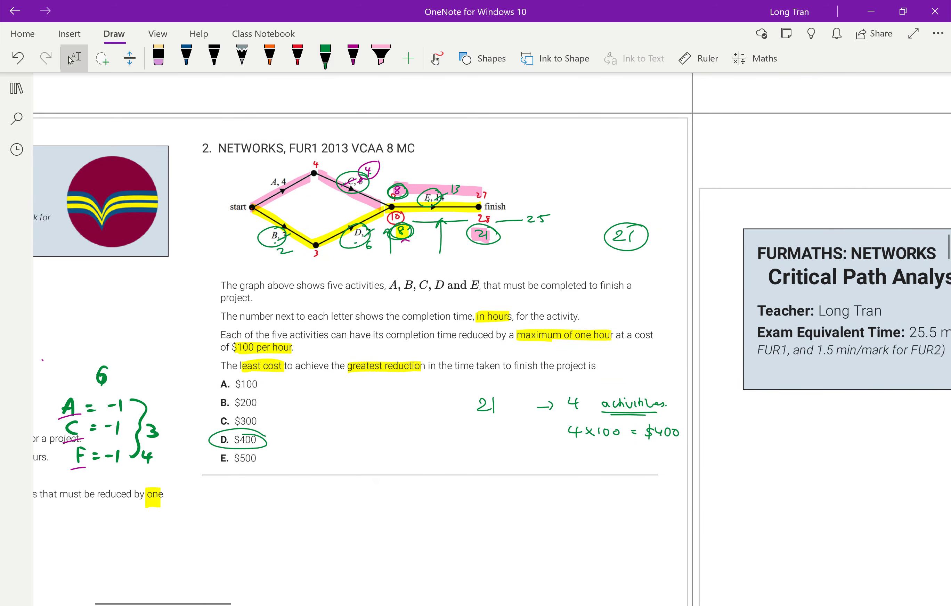
scroll(491, 339, down, 3)
scroll(492, 339, right, 5)
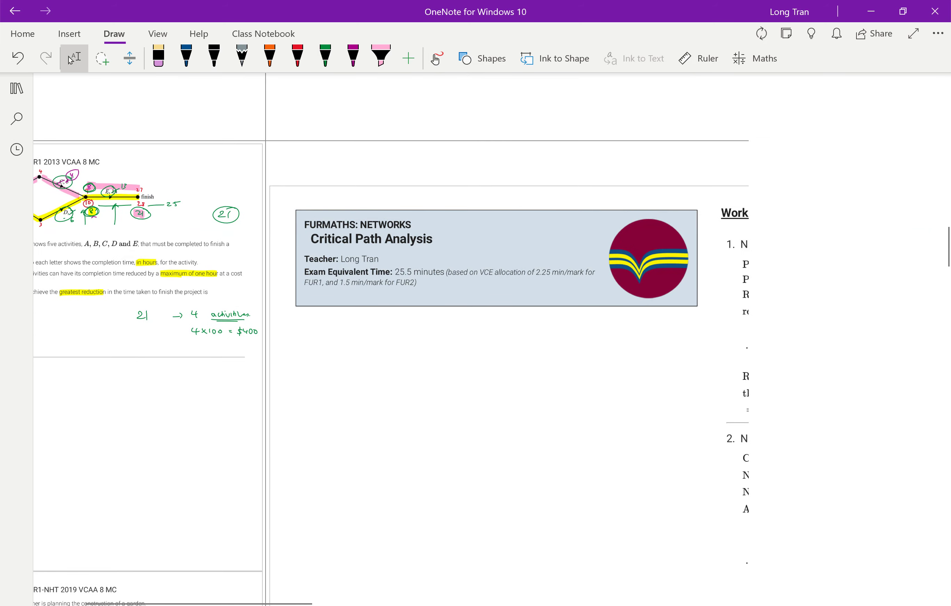
scroll(492, 340, right, 5)
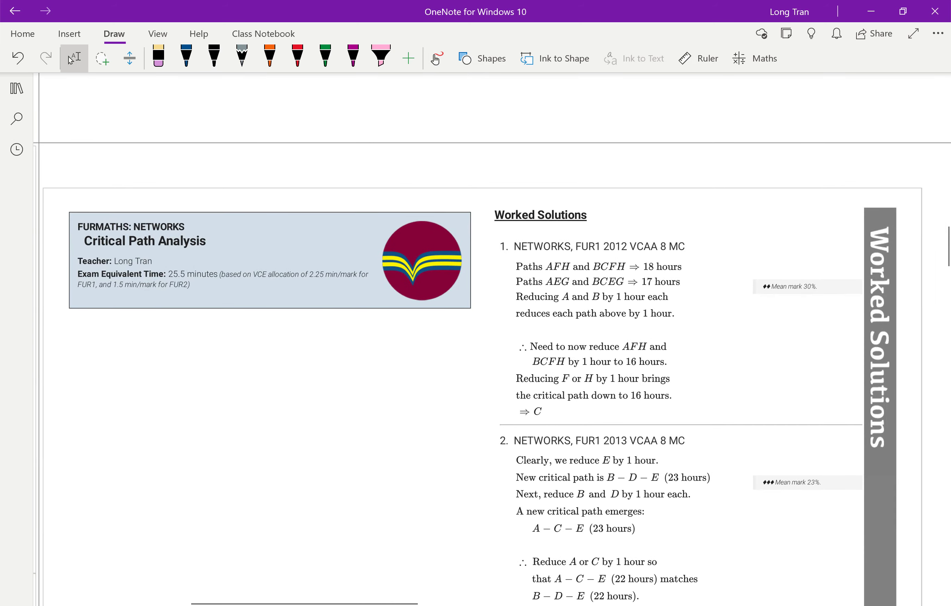
click(325, 59)
drag(575, 403, 570, 401)
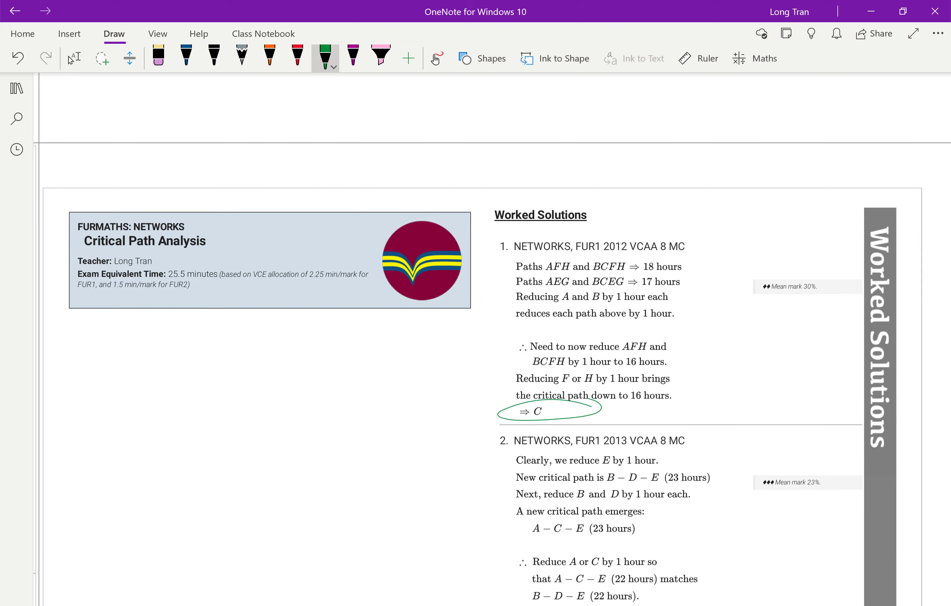
Circle the 23% mean mark and question 2's ⇒ D answer in the solutions.
scroll(492, 340, left, 10)
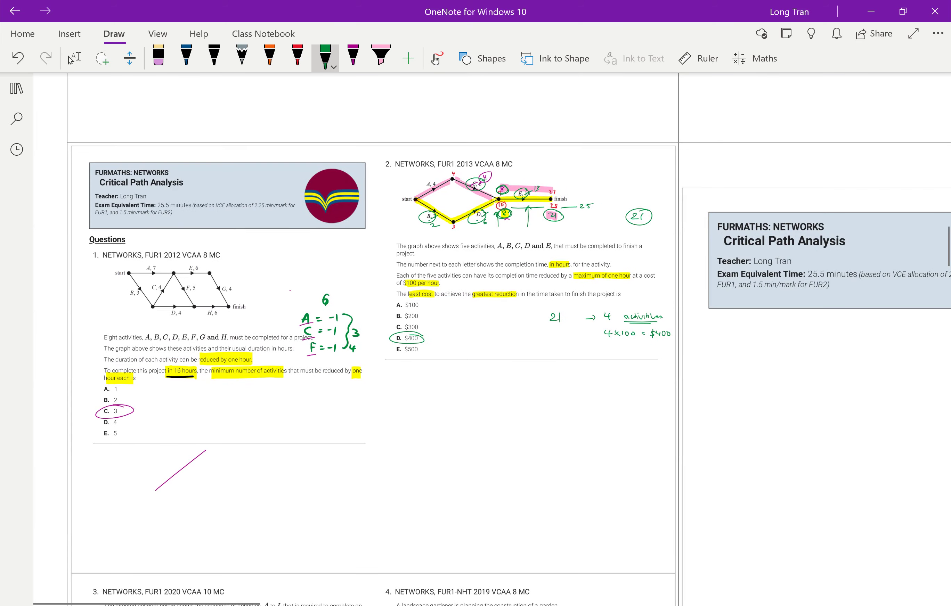
scroll(492, 340, right, 6)
click(72, 58)
scroll(492, 339, right, 9)
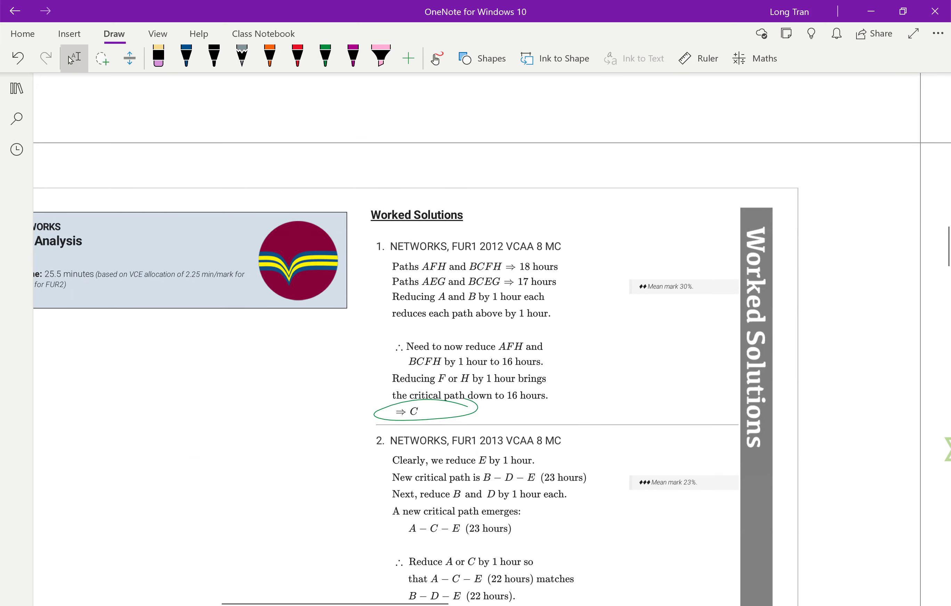
scroll(492, 340, down, 1)
scroll(492, 340, down, 2)
click(325, 59)
drag(713, 326, 703, 317)
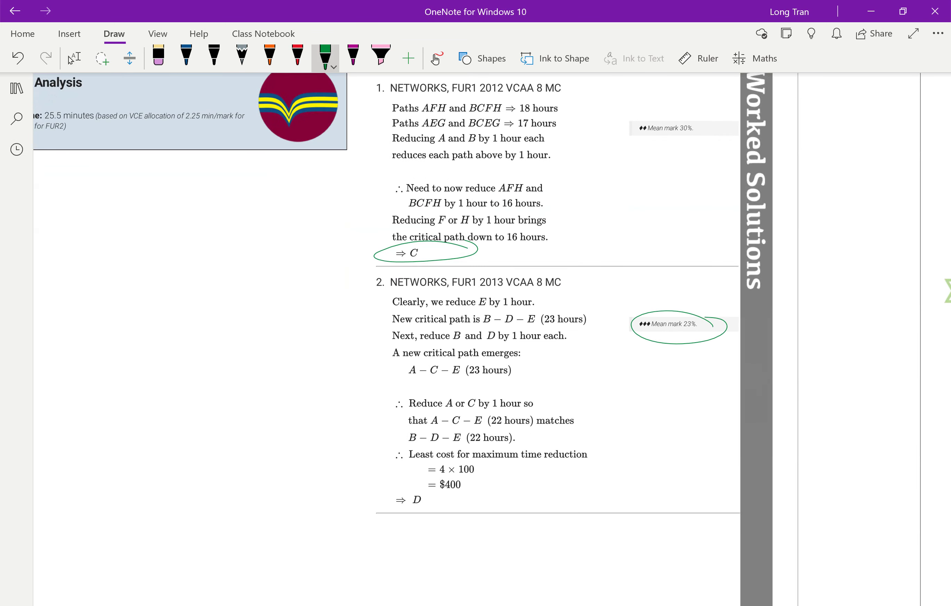
drag(464, 497, 450, 498)
Switch to lasso select and pan back to question 2's annotated network.
scroll(492, 340, left, 14)
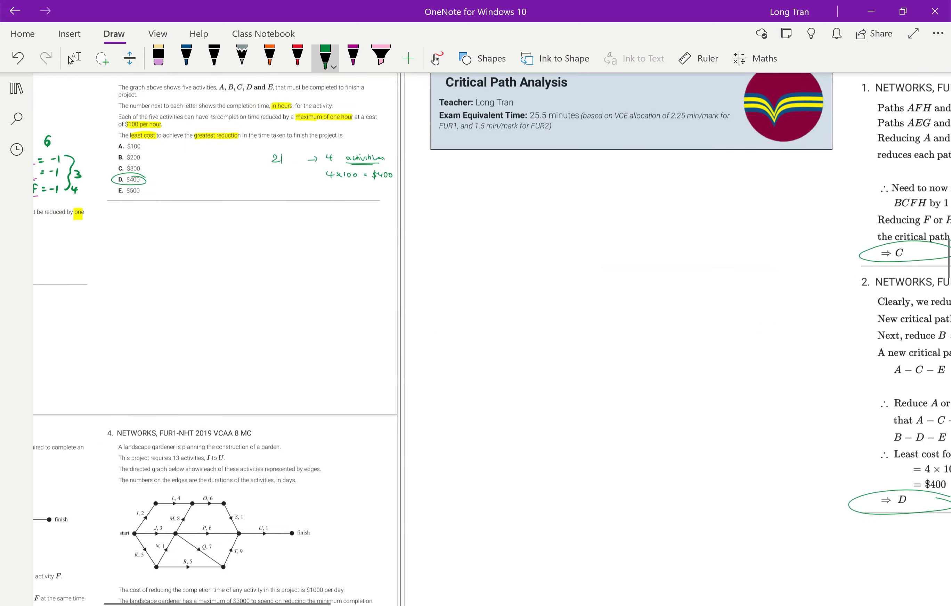
click(74, 58)
scroll(492, 339, up, 4)
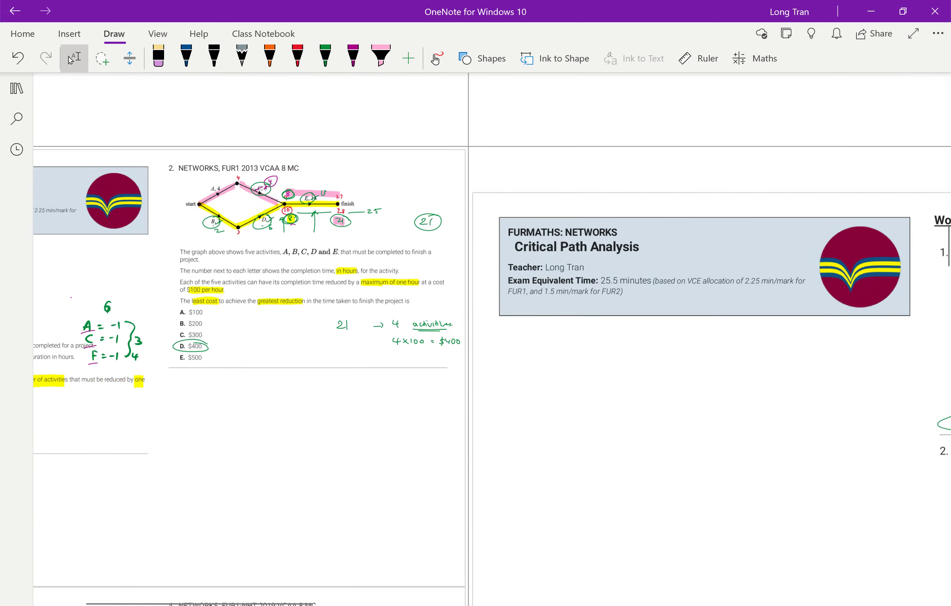
scroll(492, 339, up, 3)
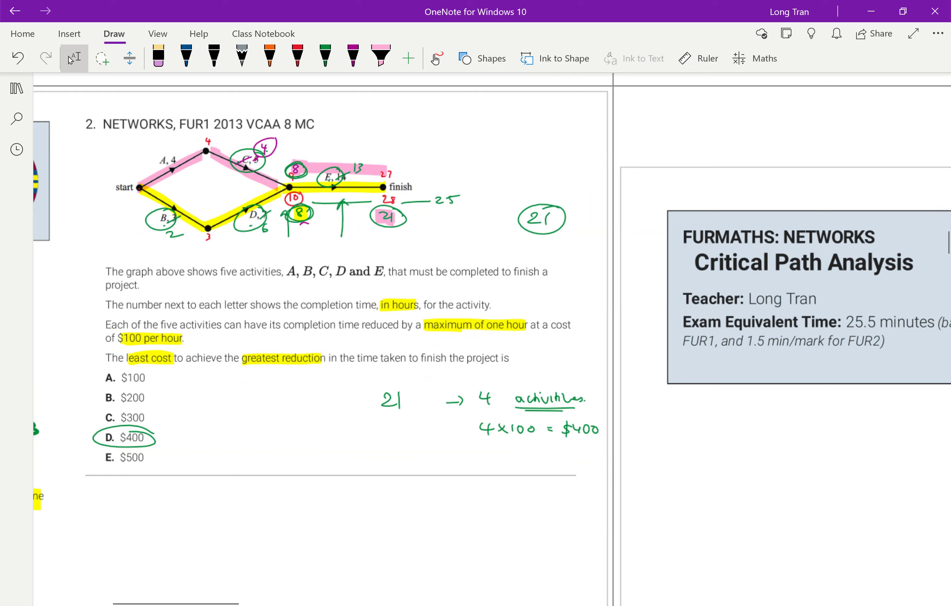